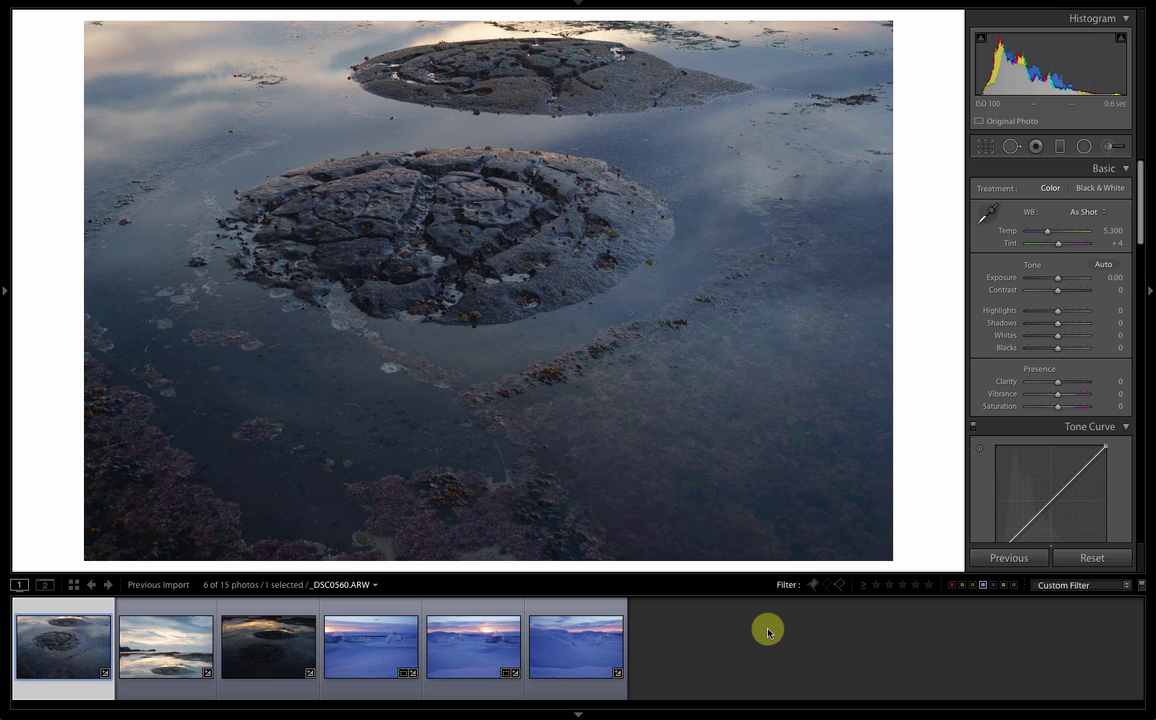
- Zoom in and pan across the first rock-pool frame to check sharpness, then zoom out
click(520, 495)
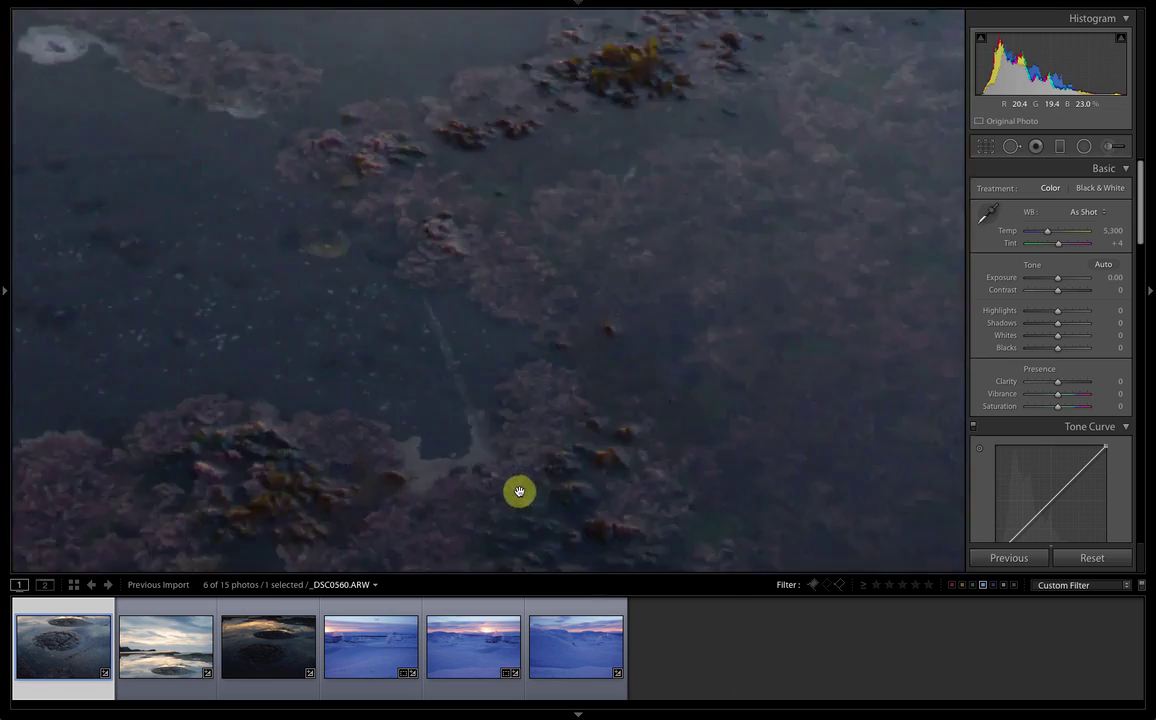
drag(577, 496, 507, 335)
click(507, 335)
- Inspect the second frame's horizon and rocks at 1:1, then return to the full view
click(165, 652)
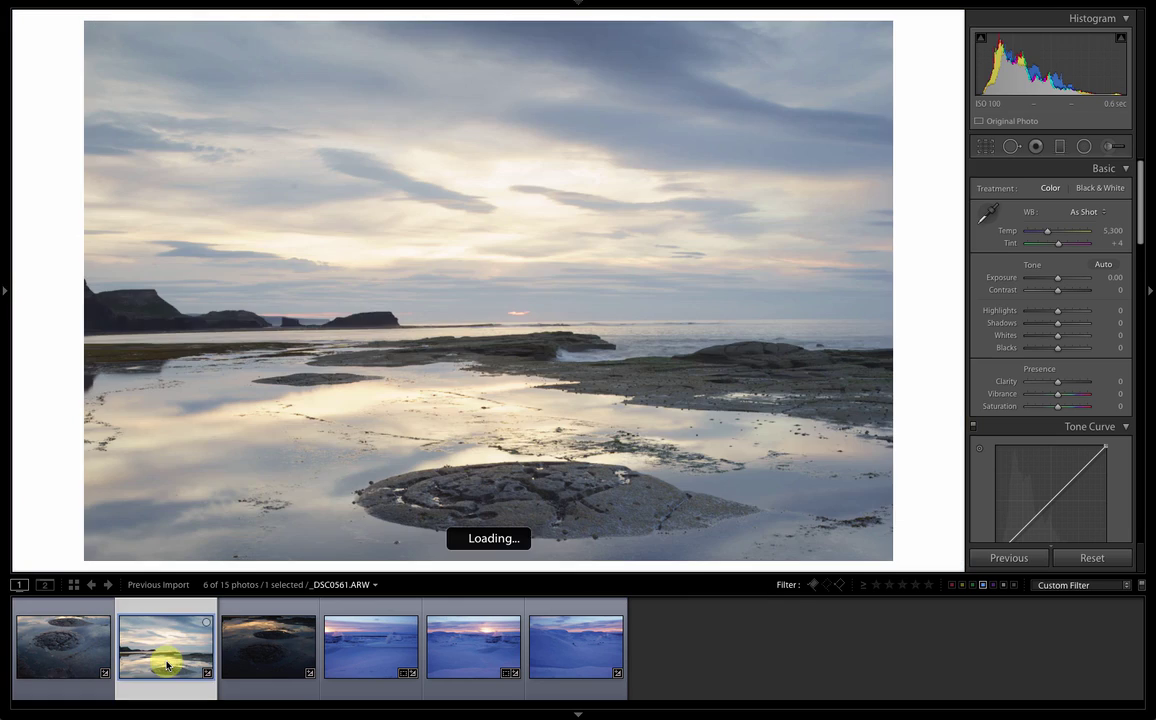
click(514, 320)
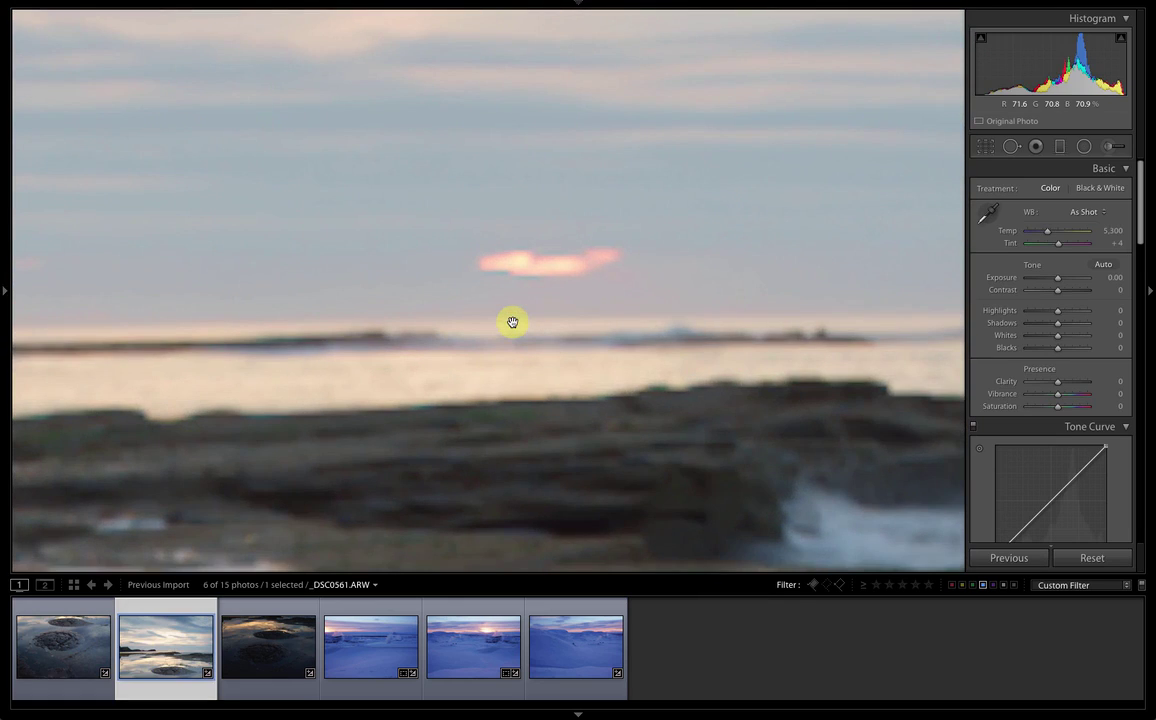
drag(717, 392, 692, 214)
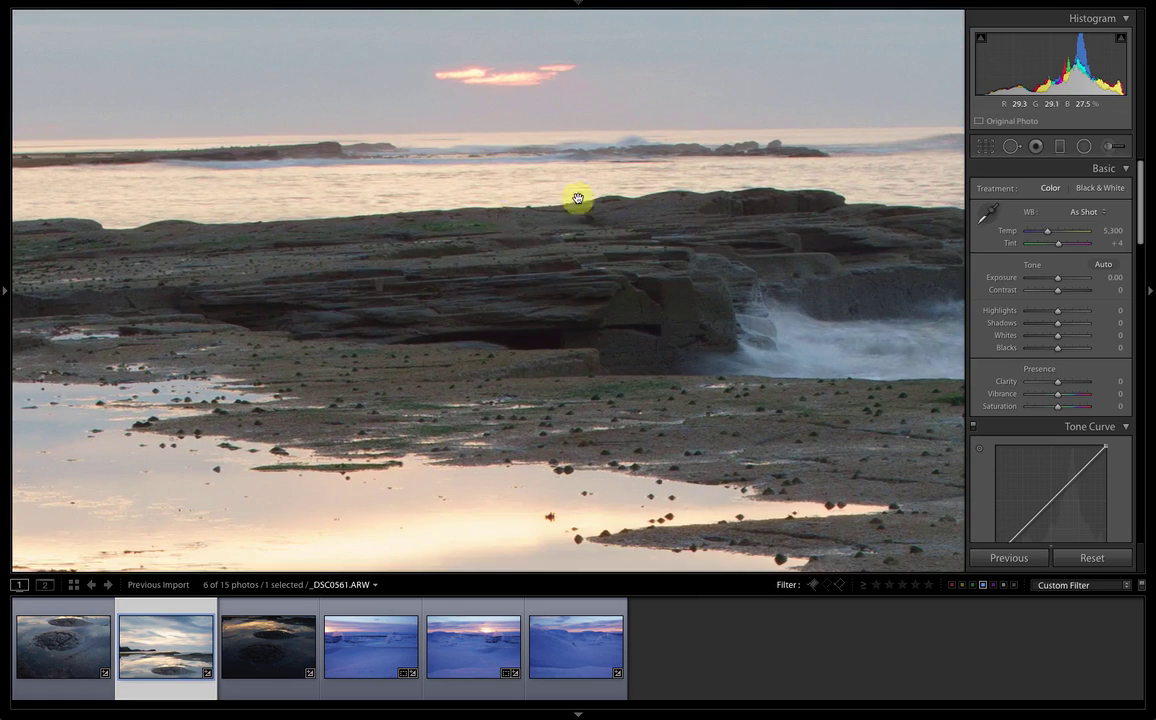
click(422, 233)
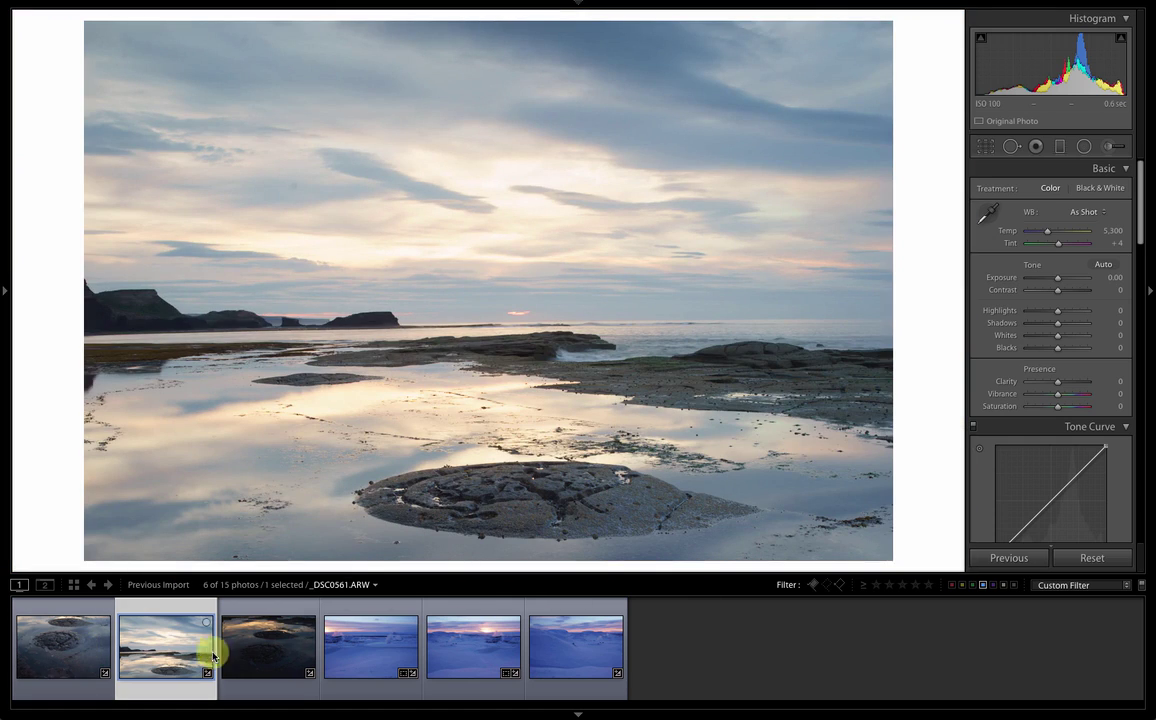
- Compare the third and first frames, ending on the third rock-pool frame
click(265, 655)
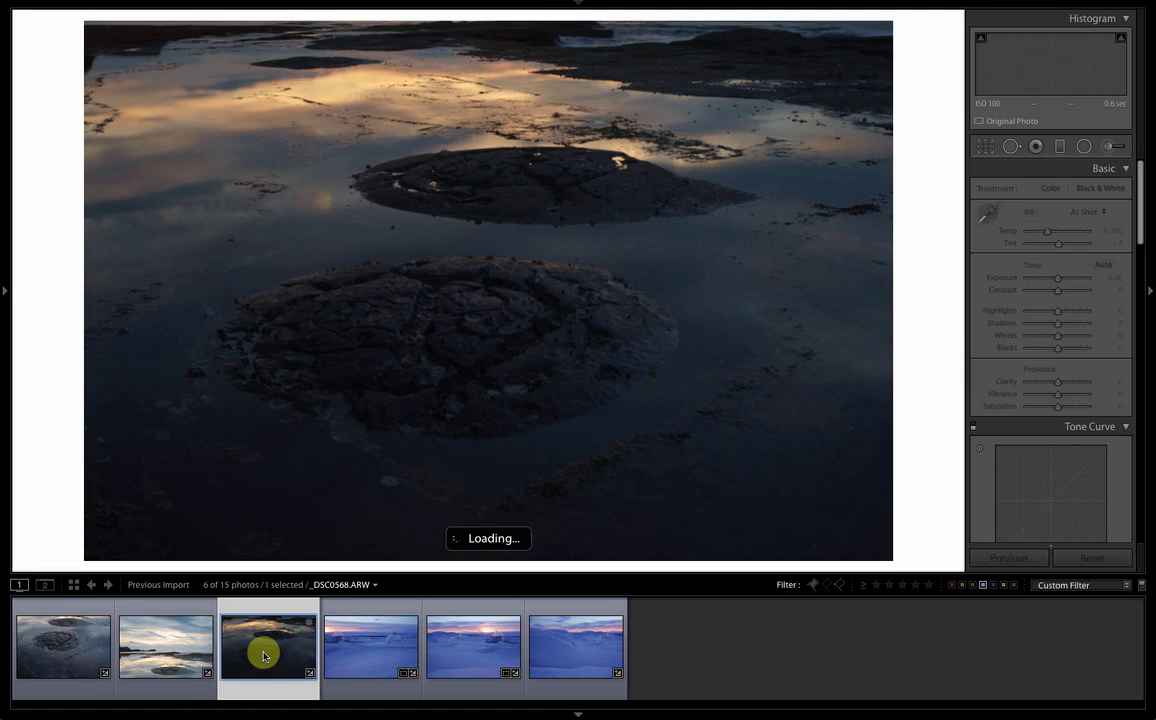
click(67, 648)
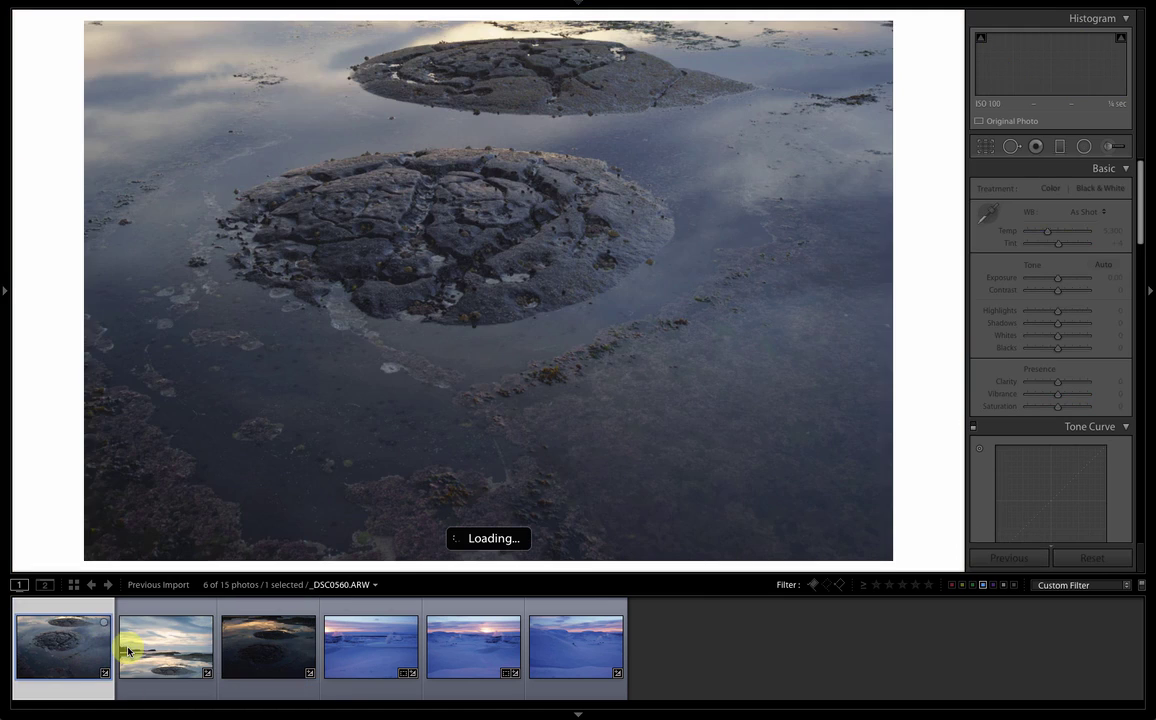
click(265, 650)
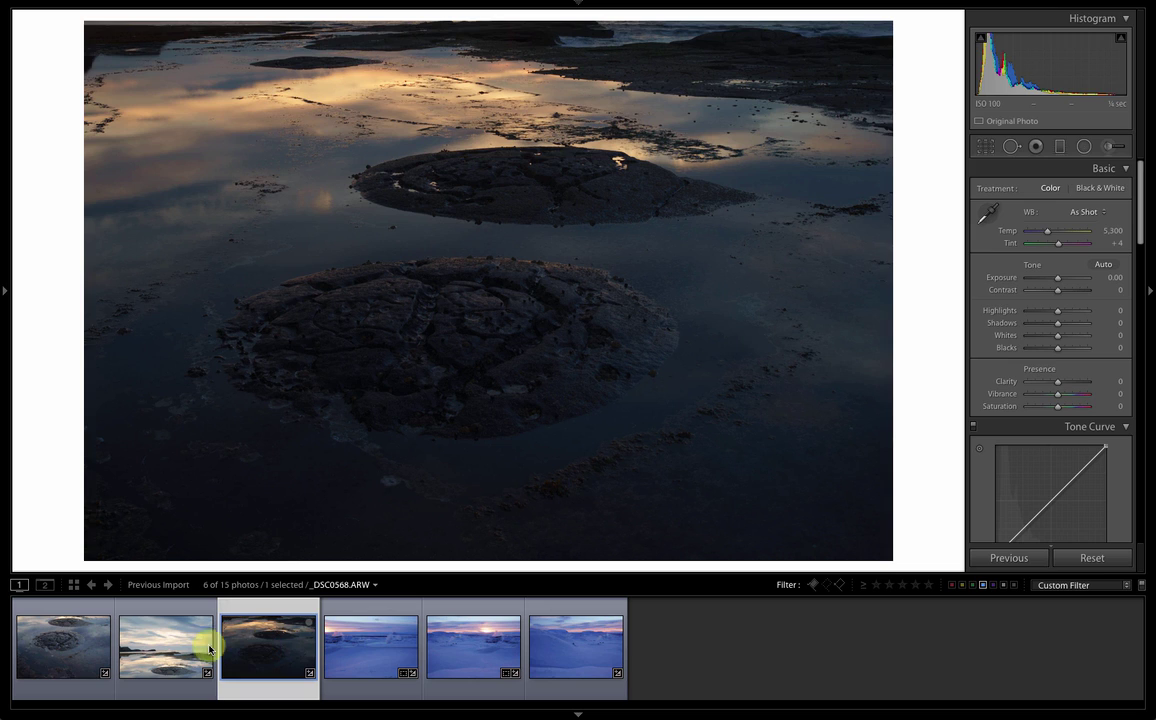
- Select the first three rock-pool frames and start a Photo Merge > Panorama
shift+click(81, 644)
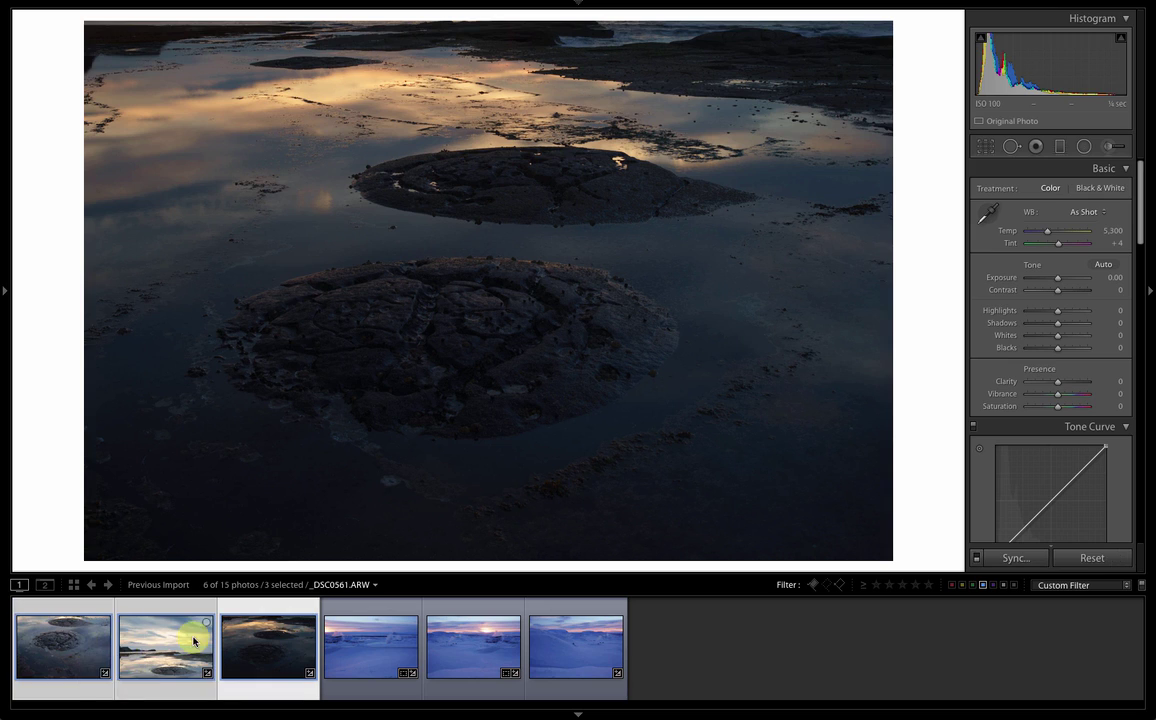
right_click(257, 637)
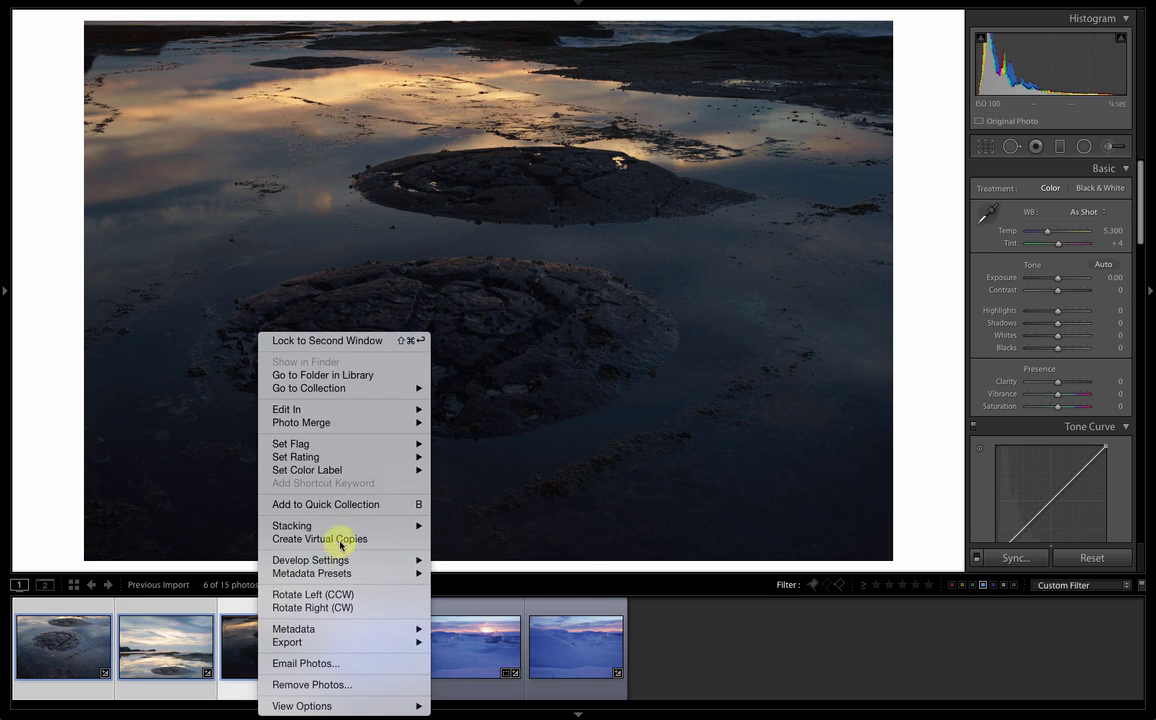
mouse_move(395, 422)
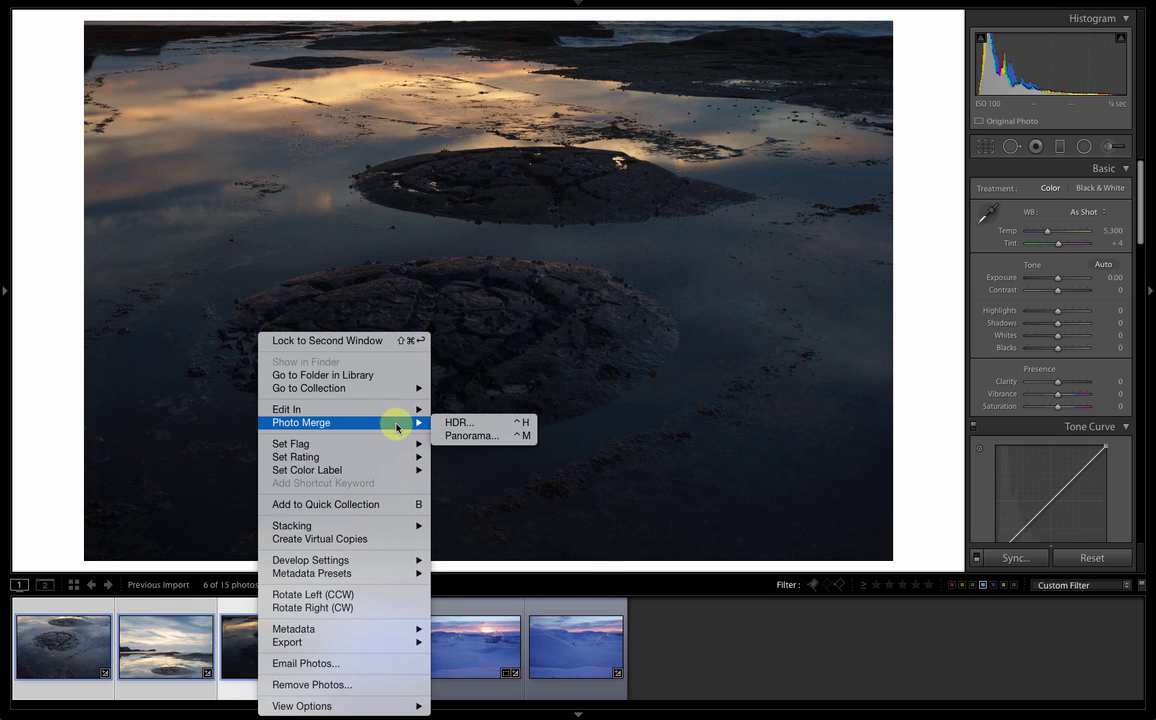
click(478, 437)
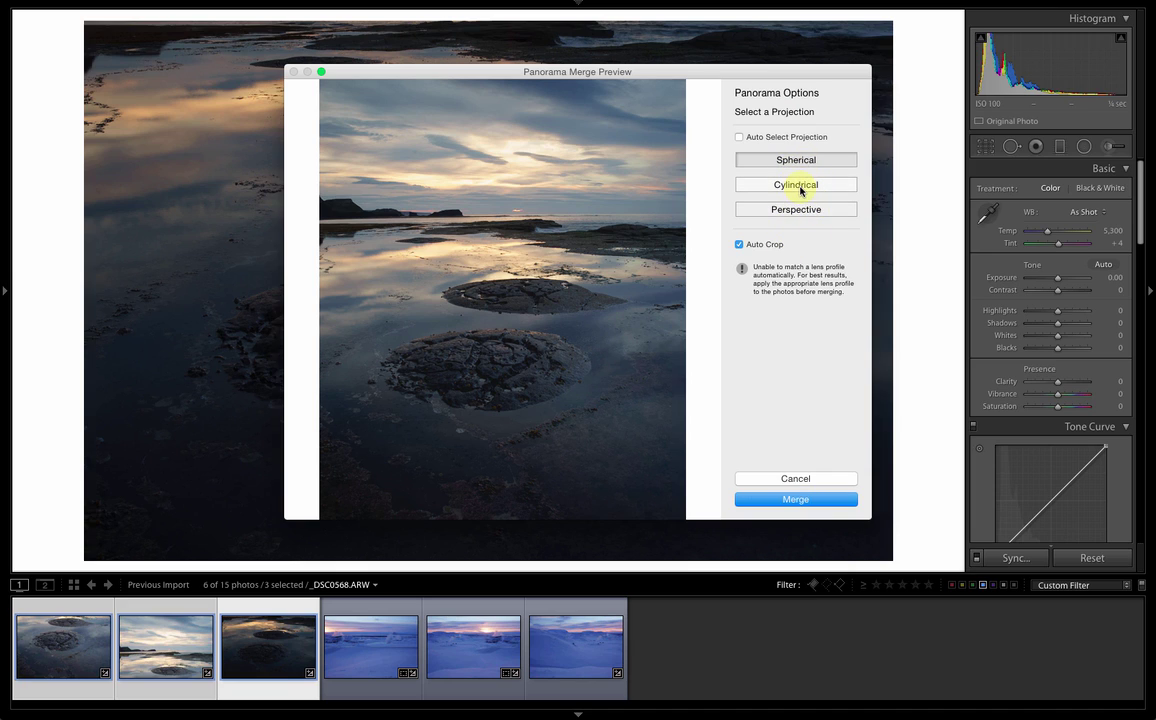
- Preview Cylindrical, then merge the panorama using Spherical projection with Auto Crop
click(800, 186)
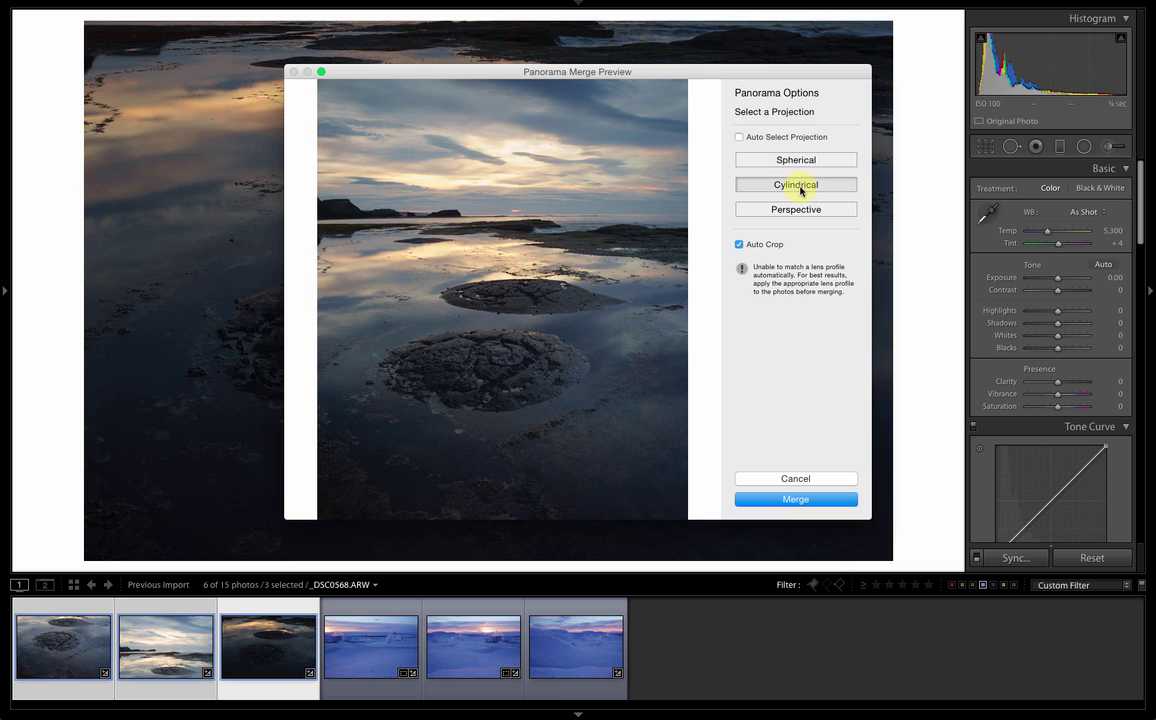
click(797, 160)
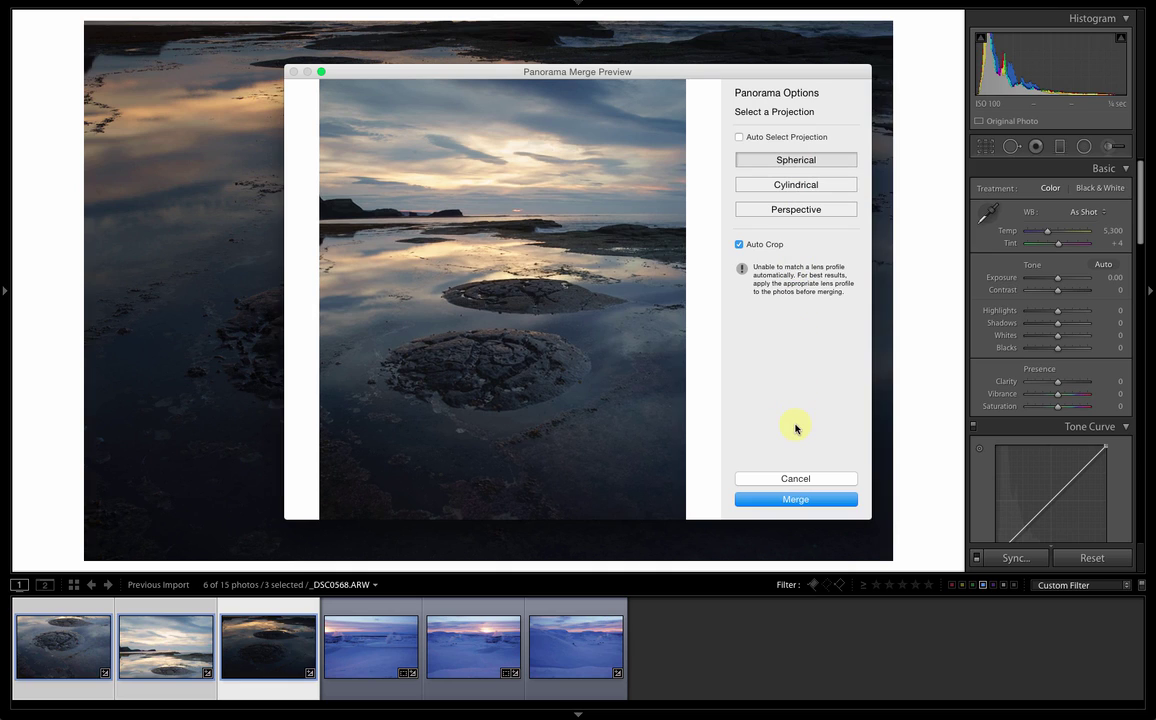
click(800, 501)
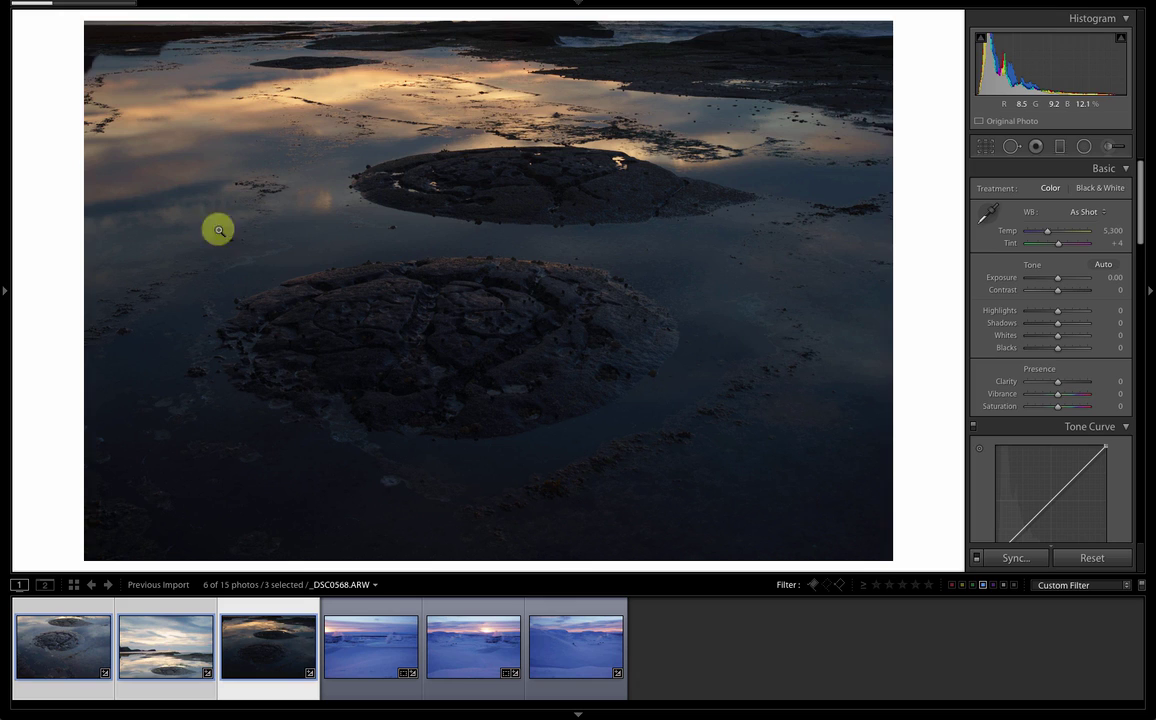
- Wait for Creating Panorama to finish, adding the merged DNG as the 16th photo
mouse_move(55, 15)
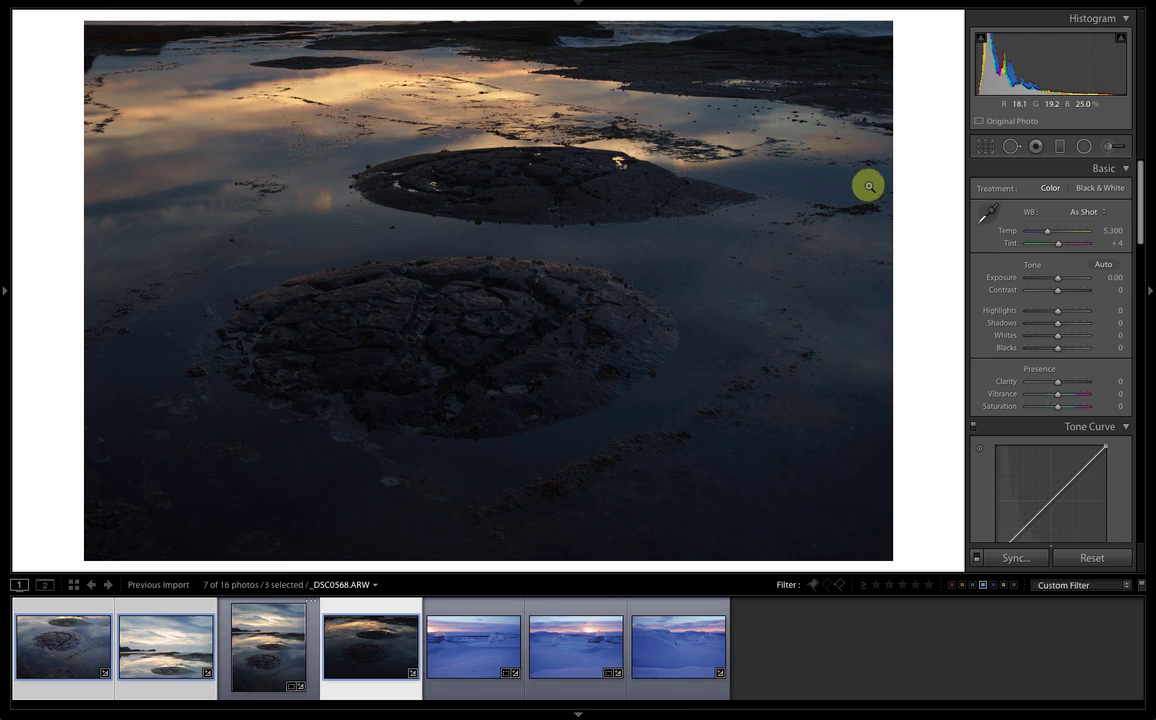
- Open _DSC0568-Pano.dng with the filmstrip hidden and raise Shadows to +48
click(262, 652)
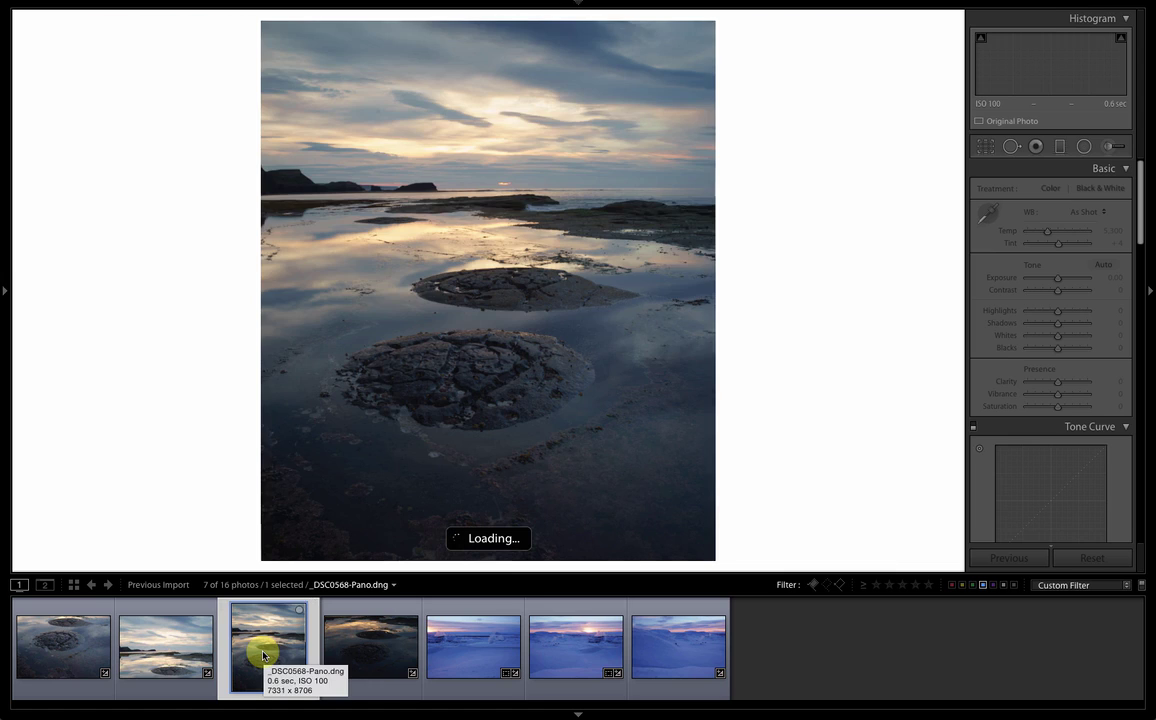
click(578, 714)
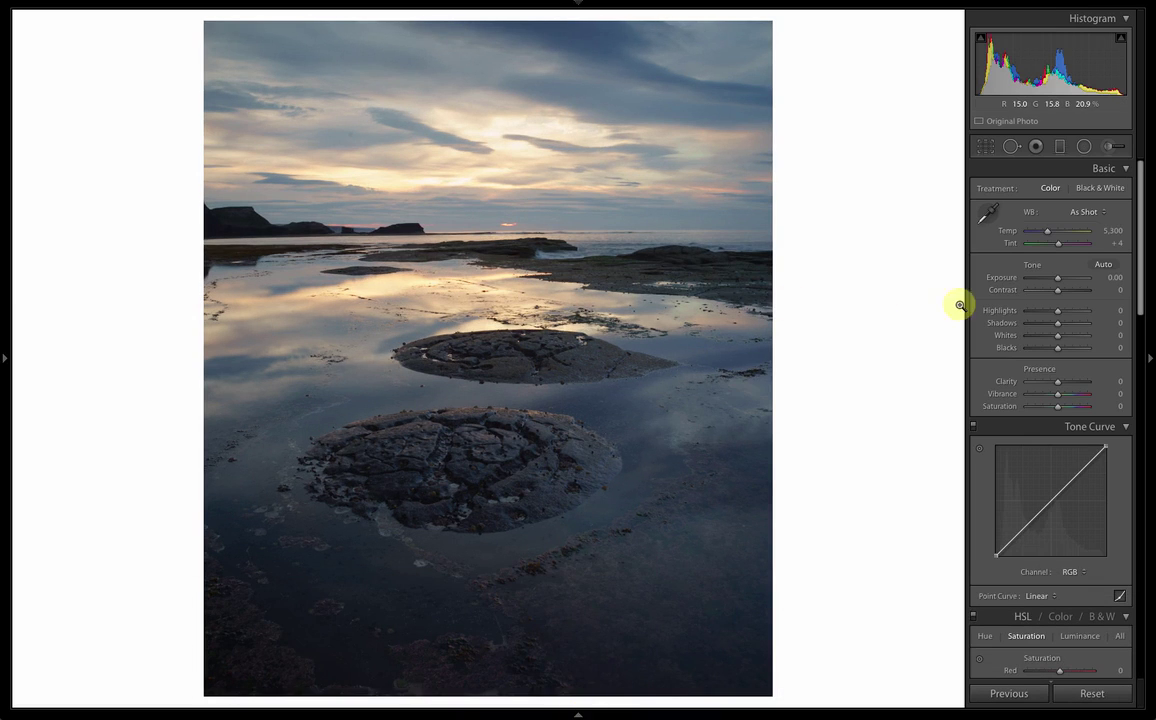
drag(1058, 323, 1071, 326)
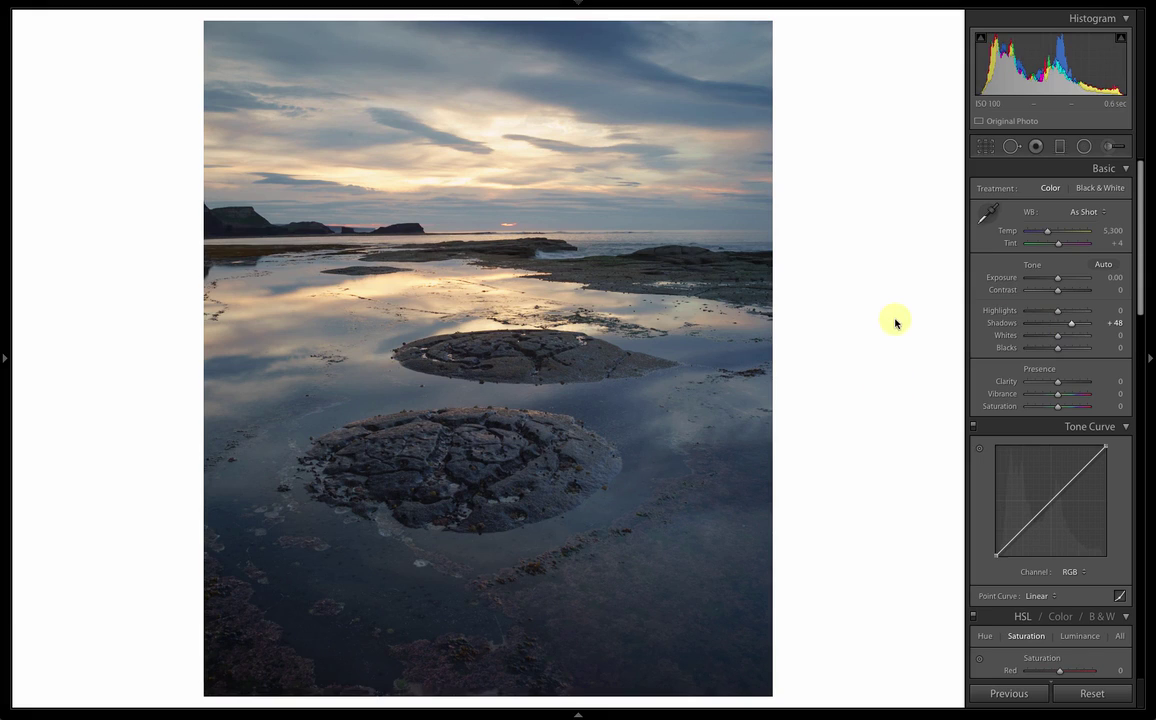
- Crop the panorama to a 4 x 5 / 8 x 10 portrait frame of 6965 x 8706
click(993, 146)
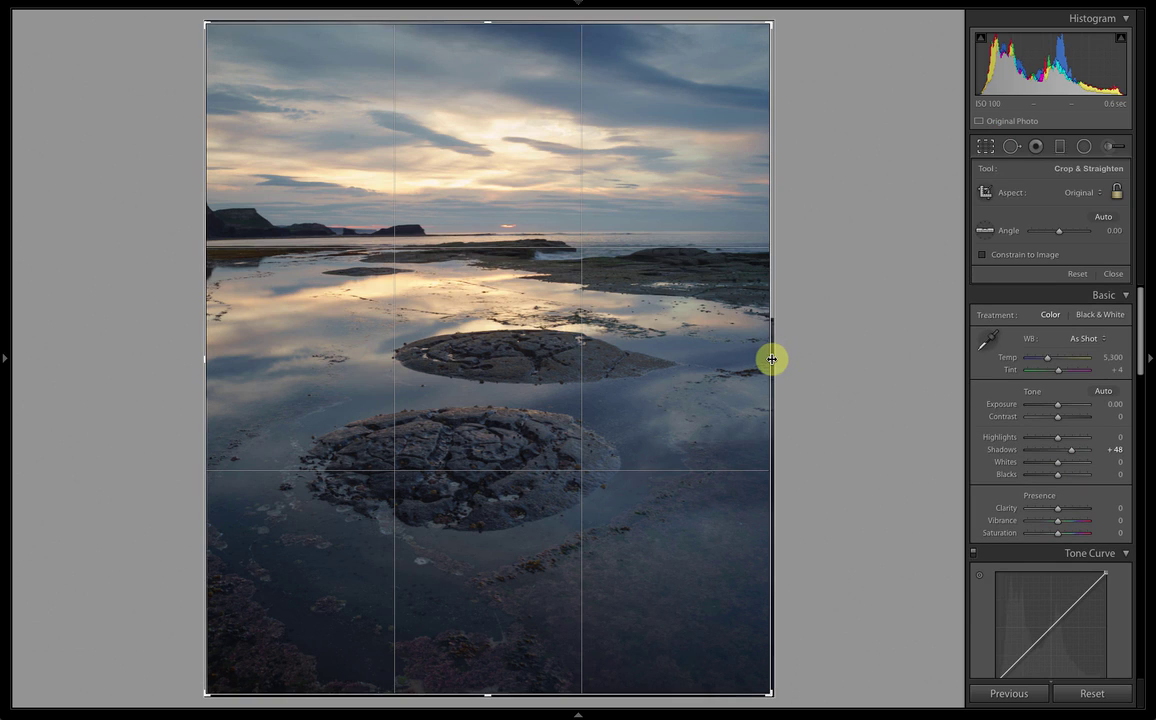
click(1075, 192)
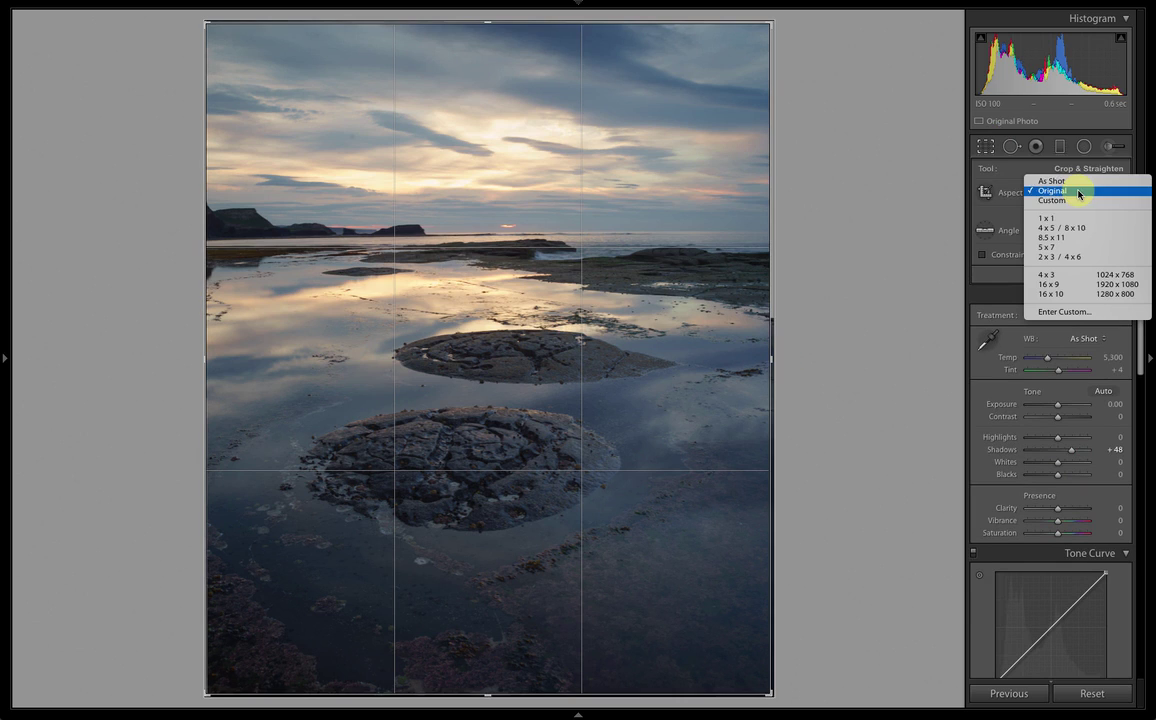
click(1070, 229)
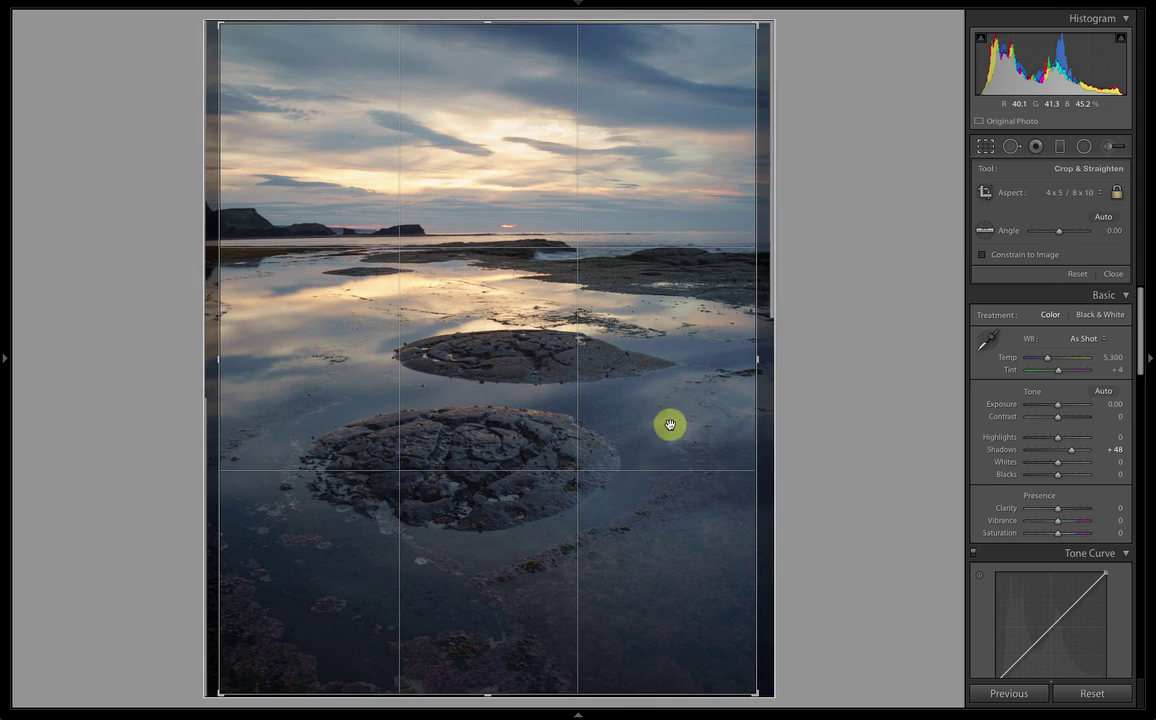
click(986, 150)
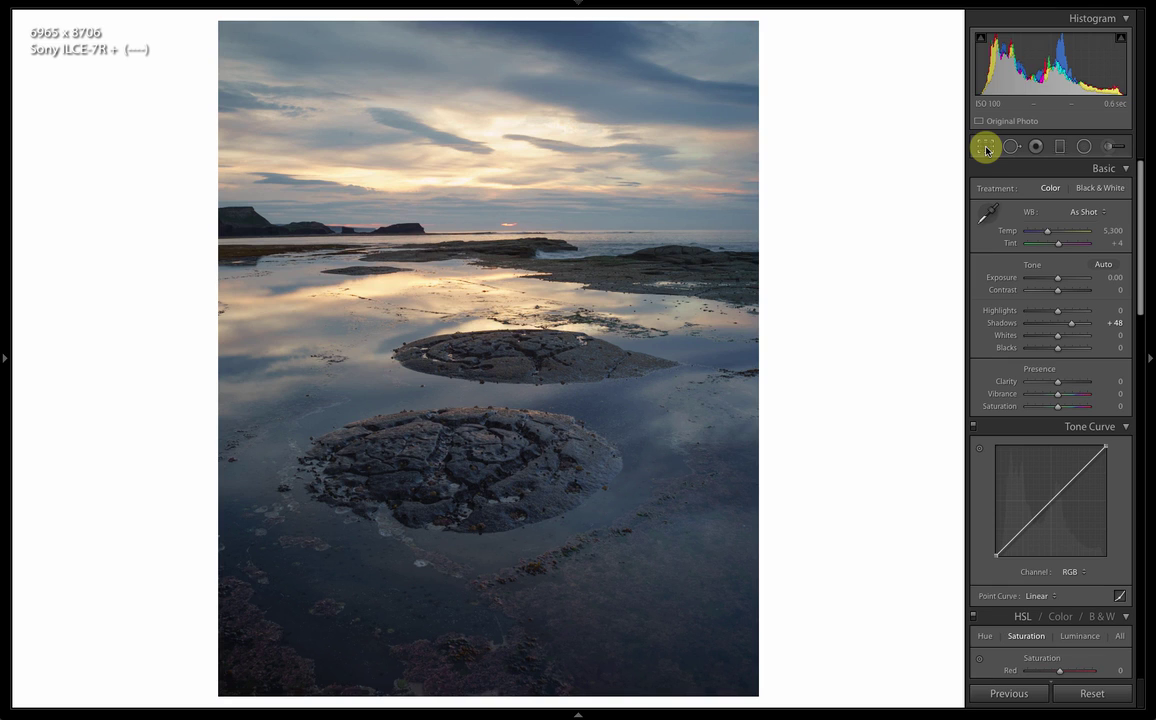
- Switch from Develop to the Library module with the panorama selected
right_click(700, 185)
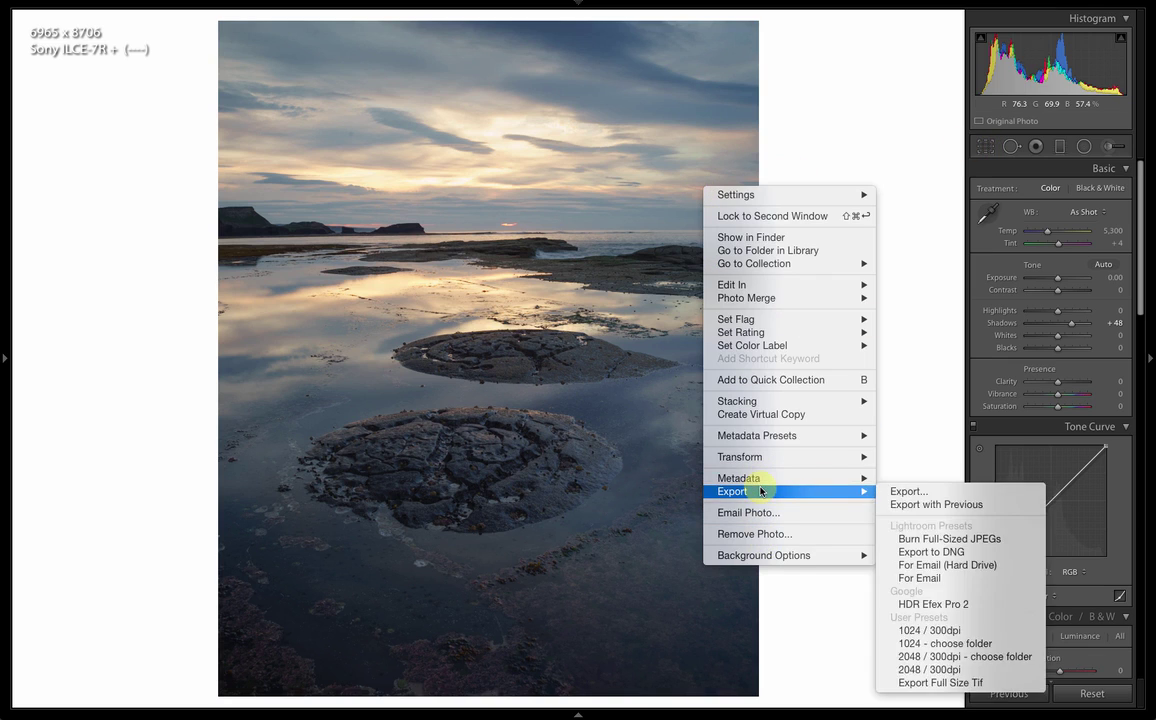
click(751, 5)
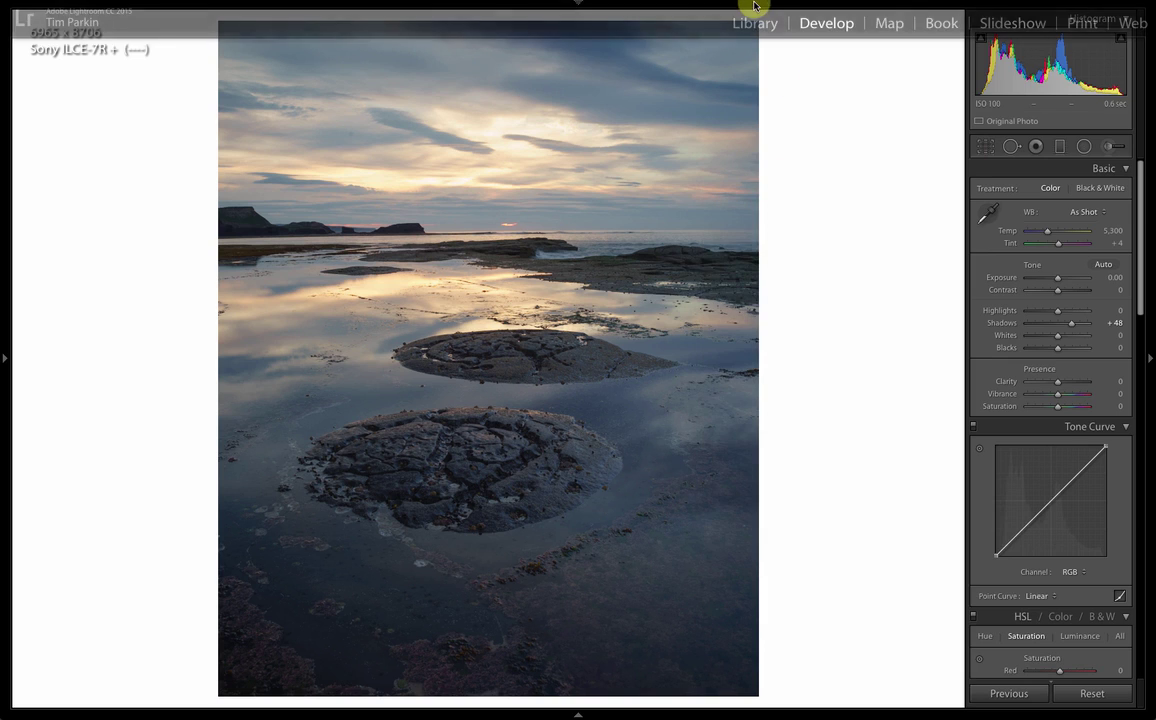
click(752, 22)
right_click(626, 294)
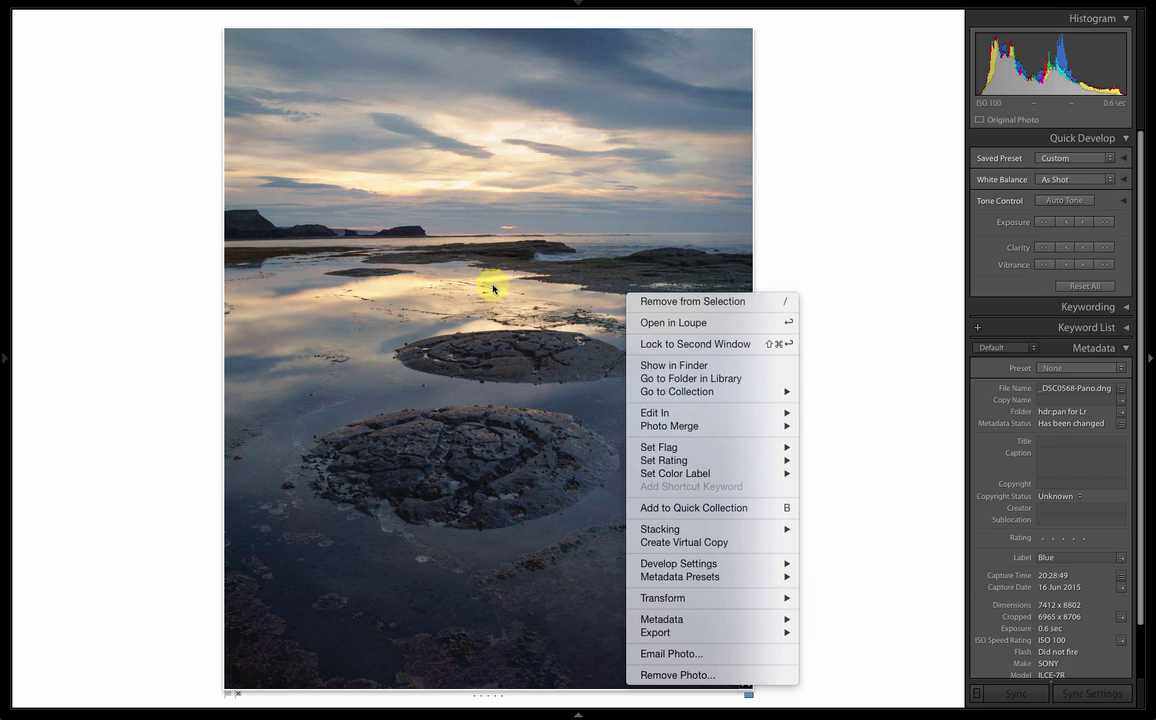
- In Library View Options, set Loupe Info 1's third field to Megapixels
click(310, 2)
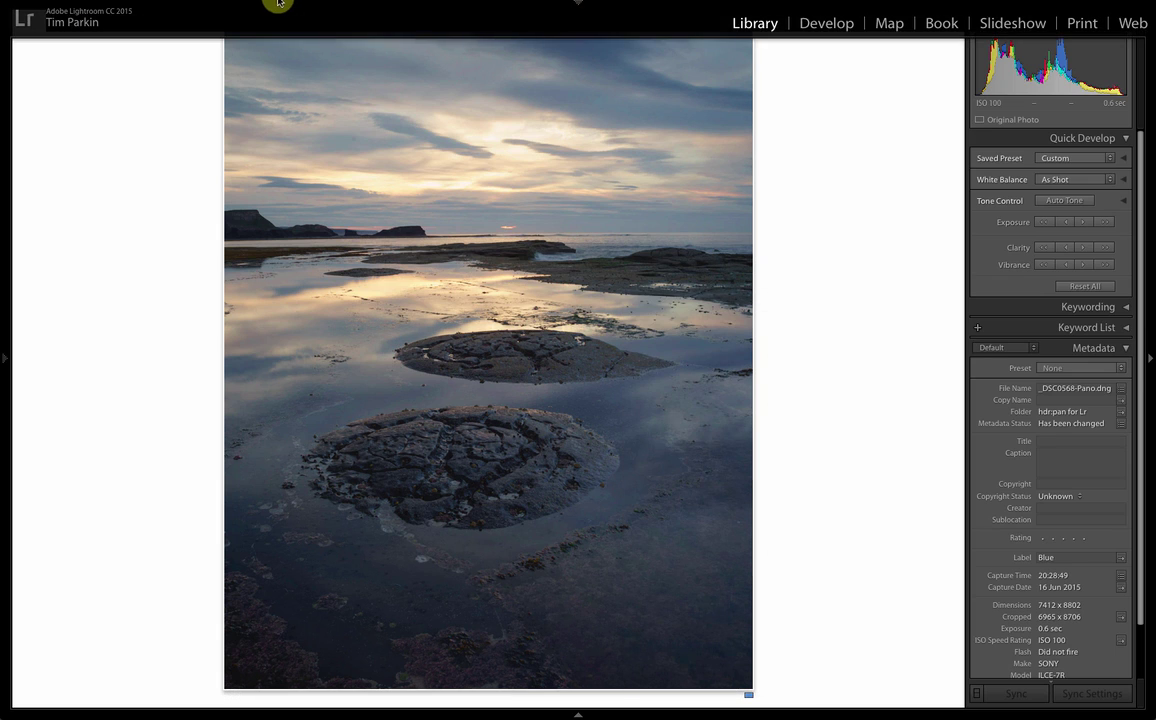
click(306, 5)
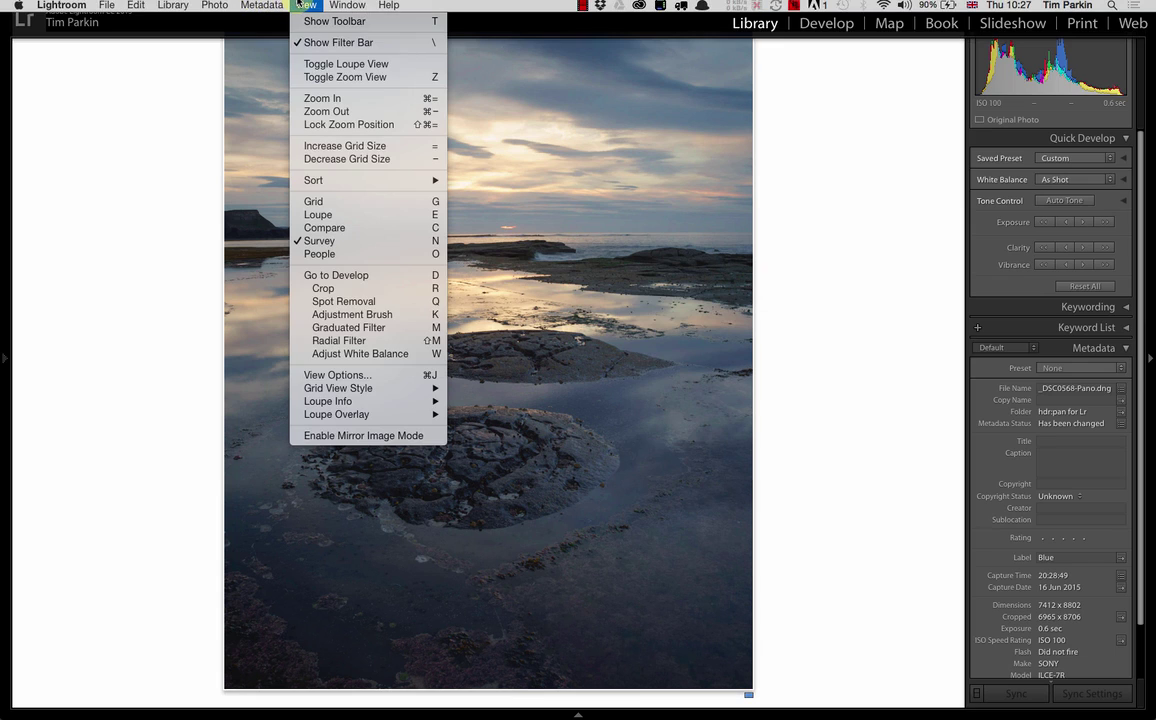
click(322, 376)
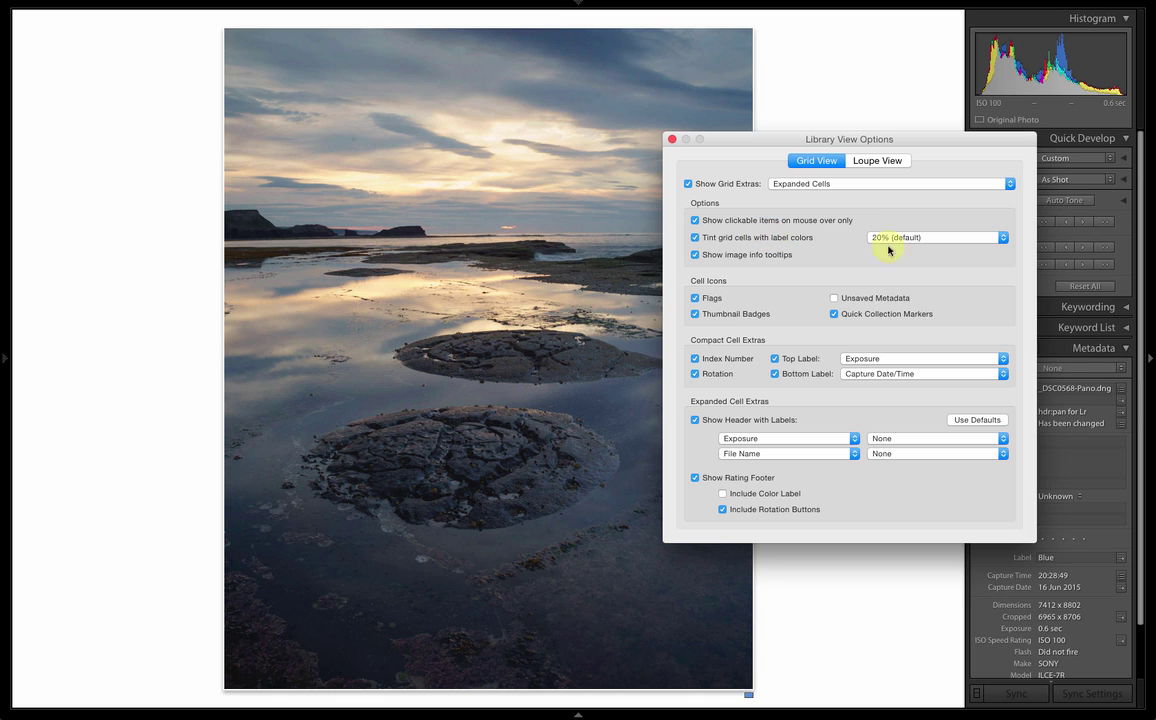
click(865, 161)
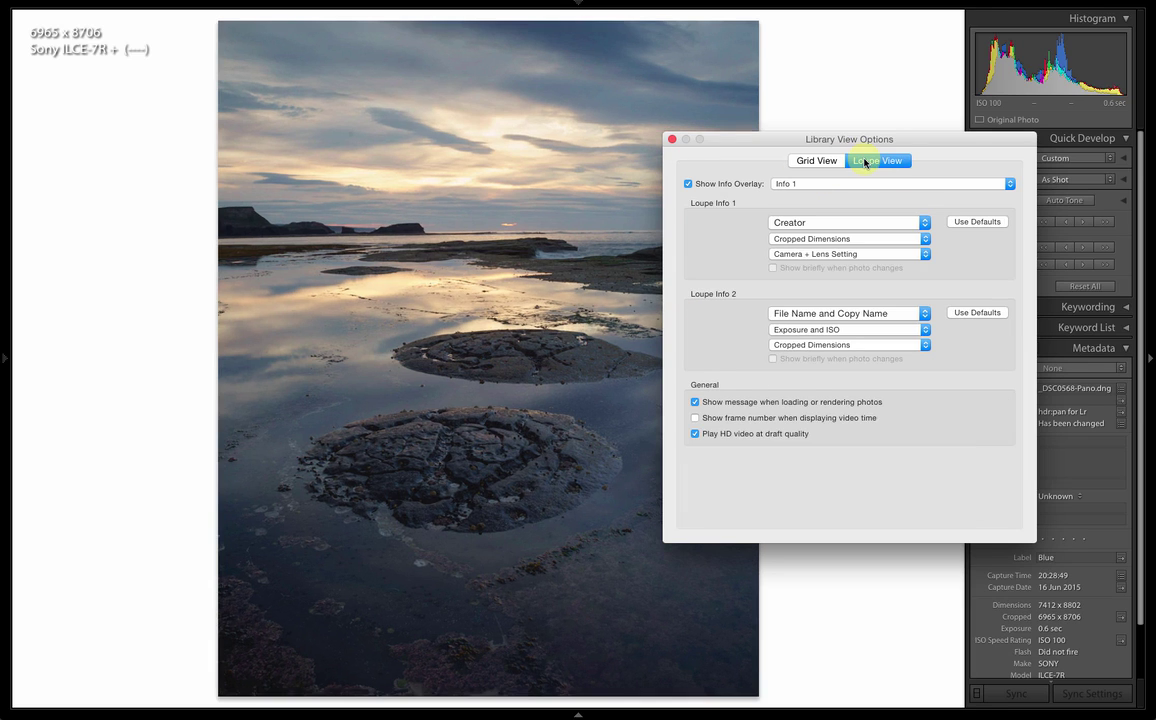
click(847, 256)
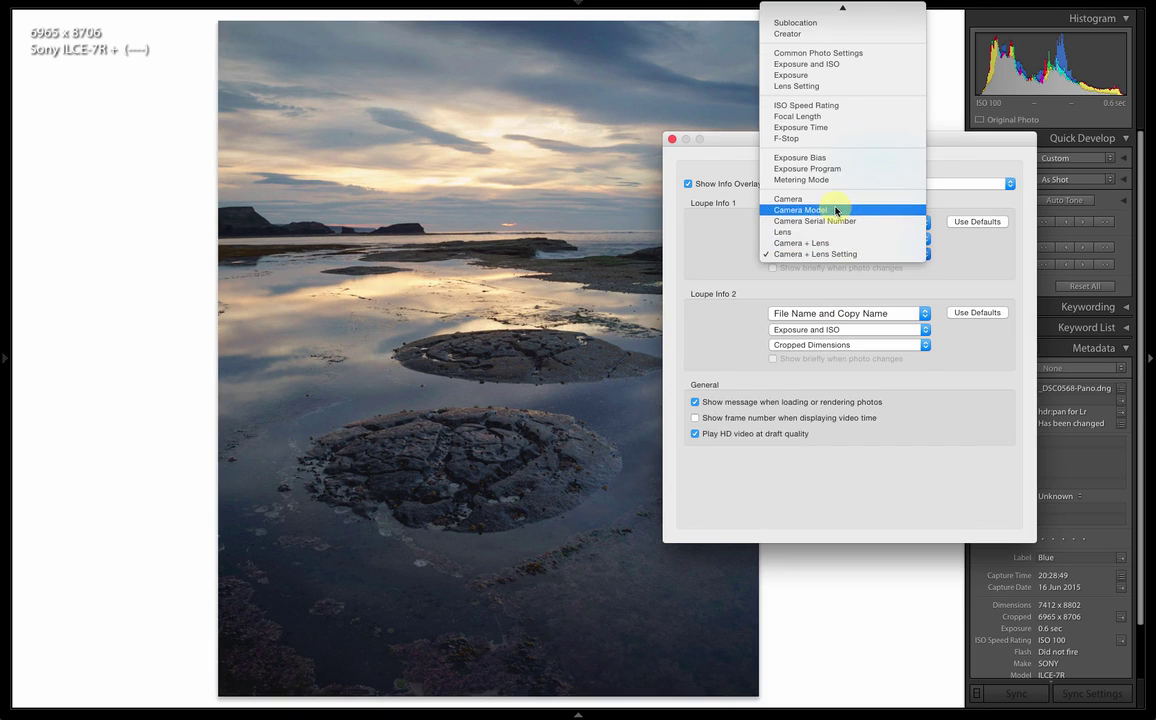
scroll(836, 210, up, 8)
scroll(836, 210, up, 2)
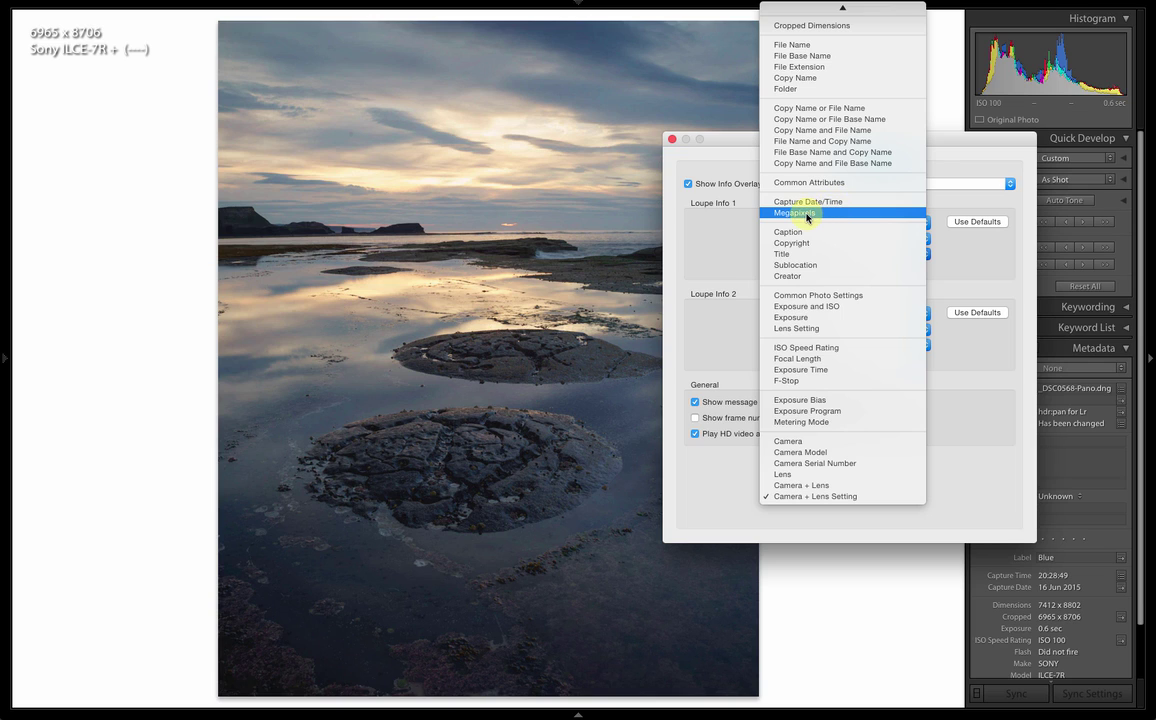
click(808, 213)
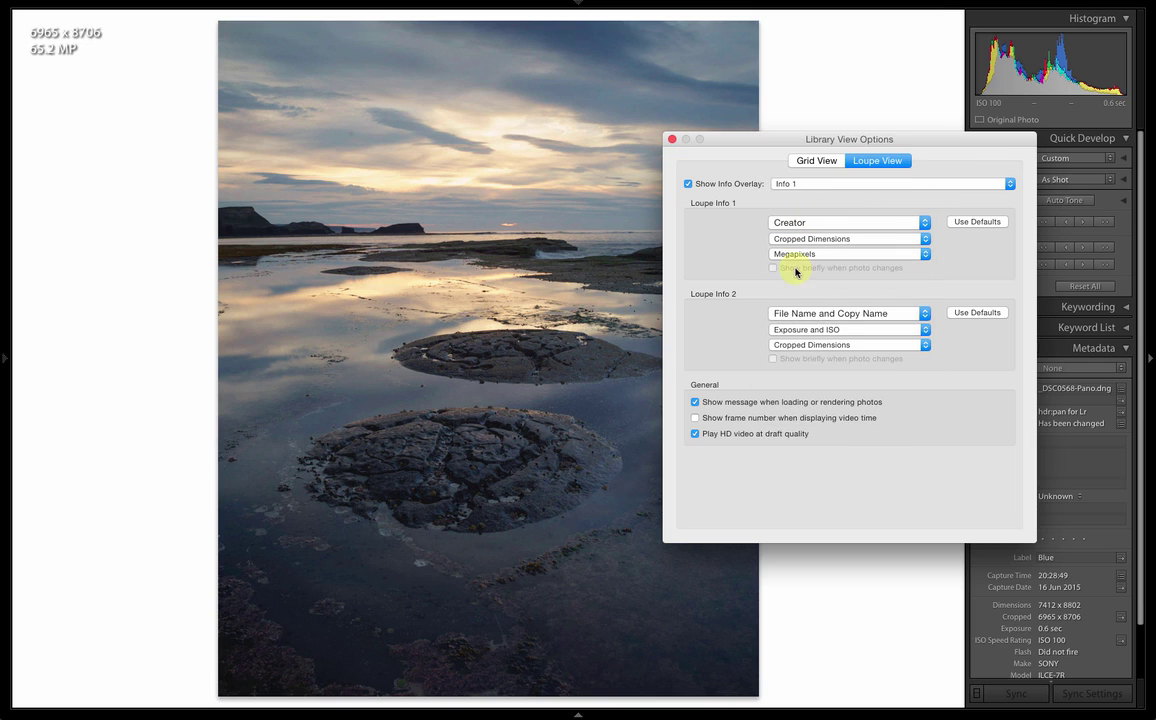
- Close View Options and pan the panorama at 1:1 over rocks, pool and horizon, then zoom out
click(672, 140)
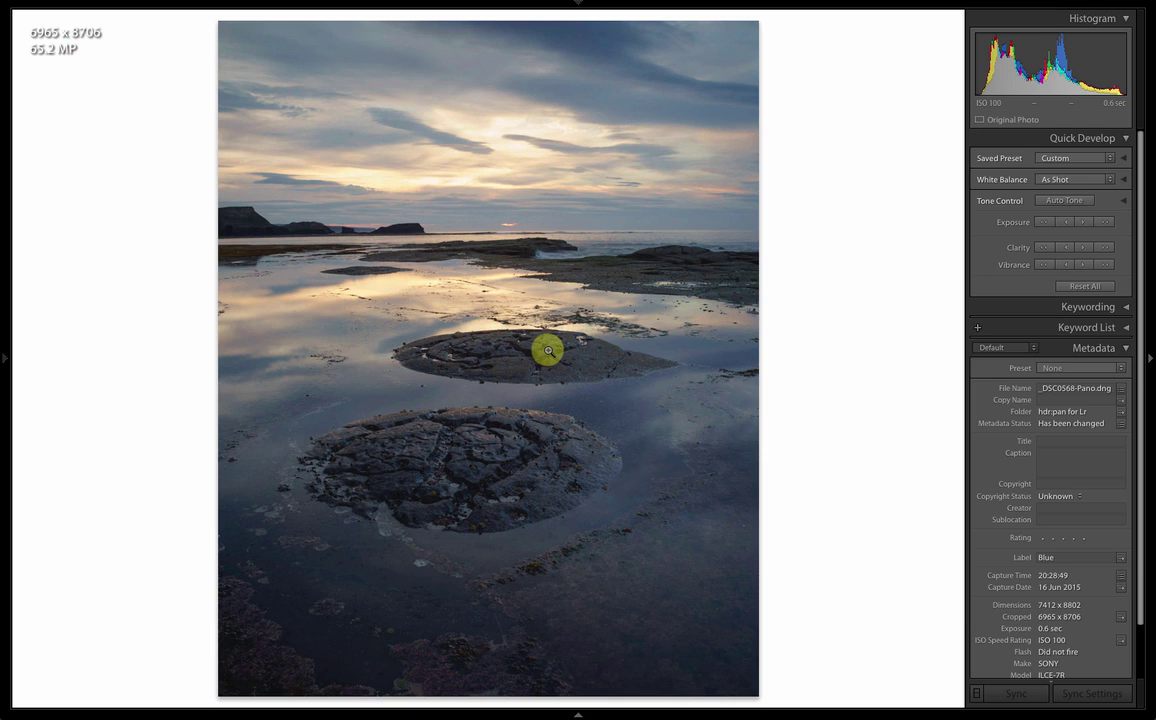
click(483, 465)
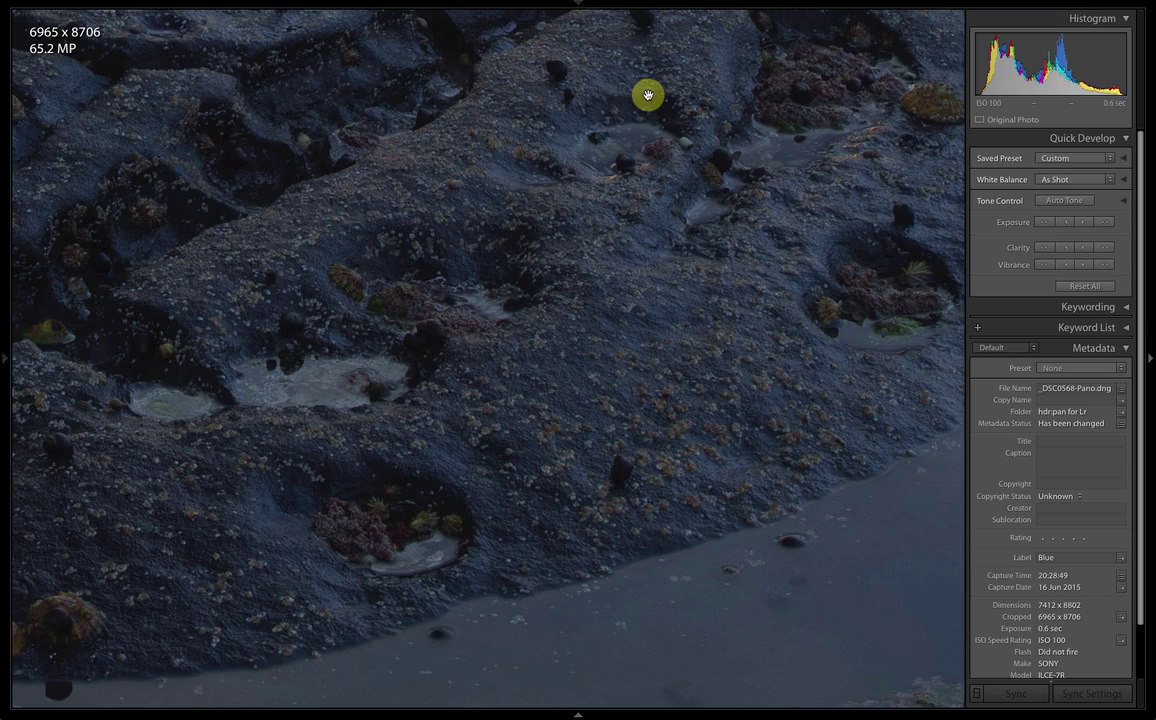
drag(297, 498, 671, 328)
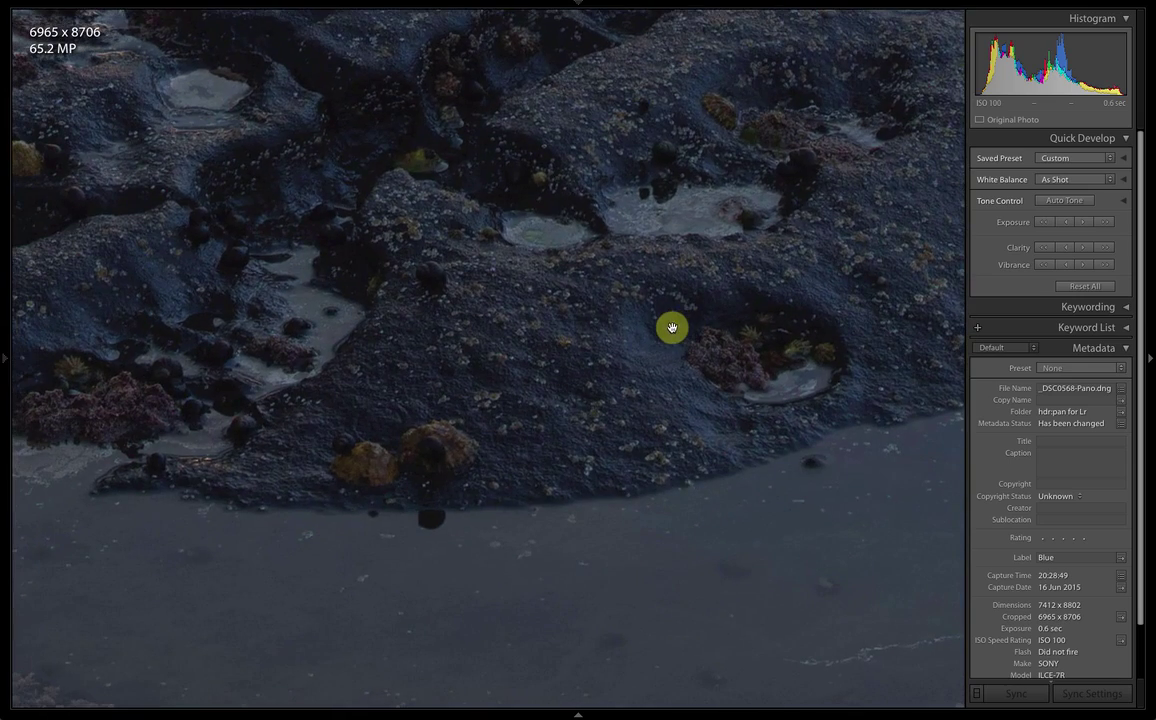
drag(519, 232, 658, 622)
drag(599, 217, 648, 544)
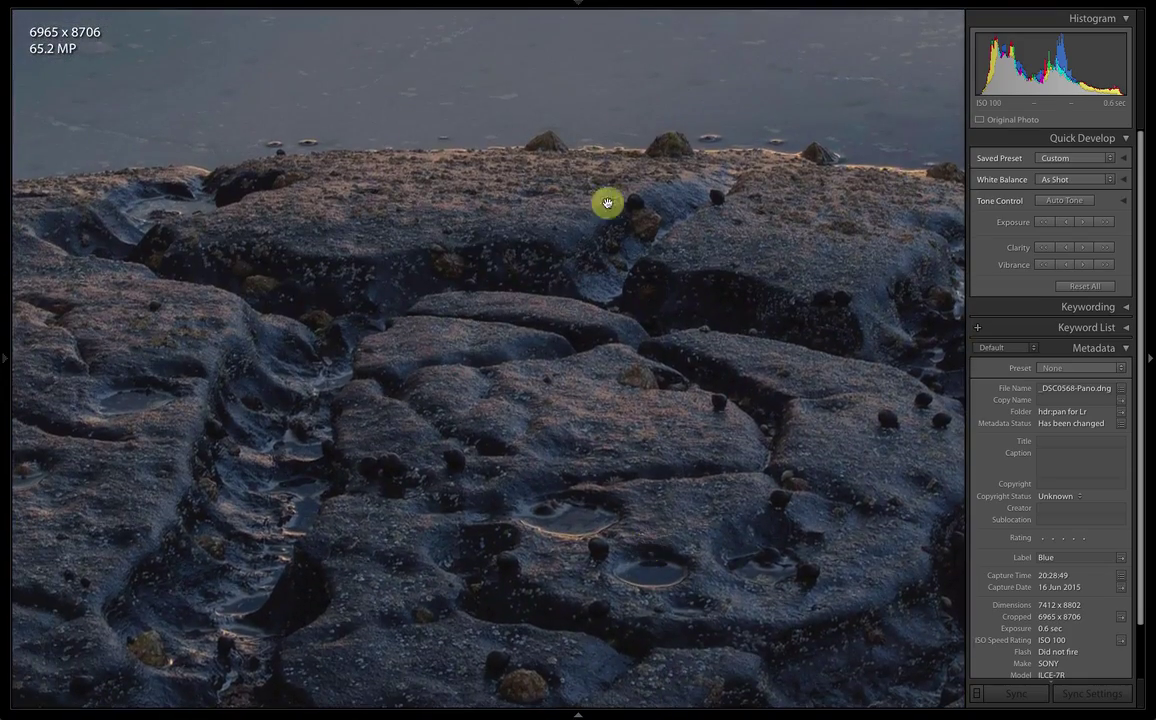
drag(601, 170, 612, 519)
drag(600, 180, 612, 508)
drag(679, 147, 639, 510)
drag(630, 220, 632, 599)
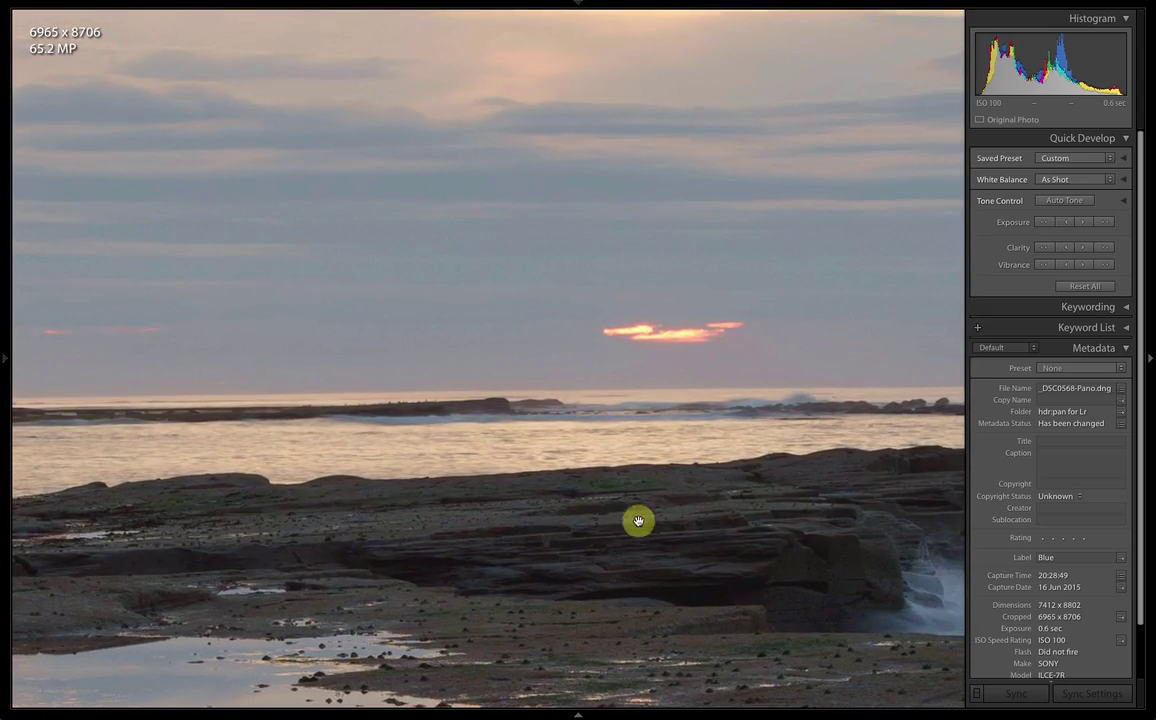
click(640, 513)
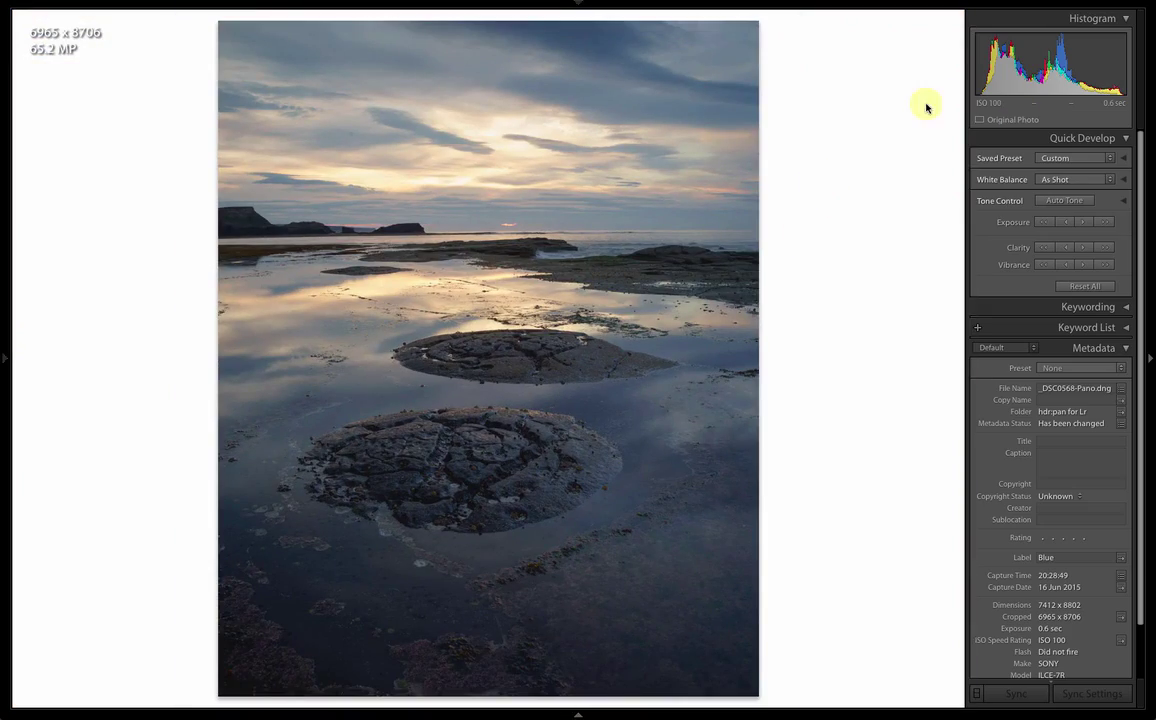
- In Develop, set the Lens Corrections Manual Distortion slider to +5
mouse_move(543, 5)
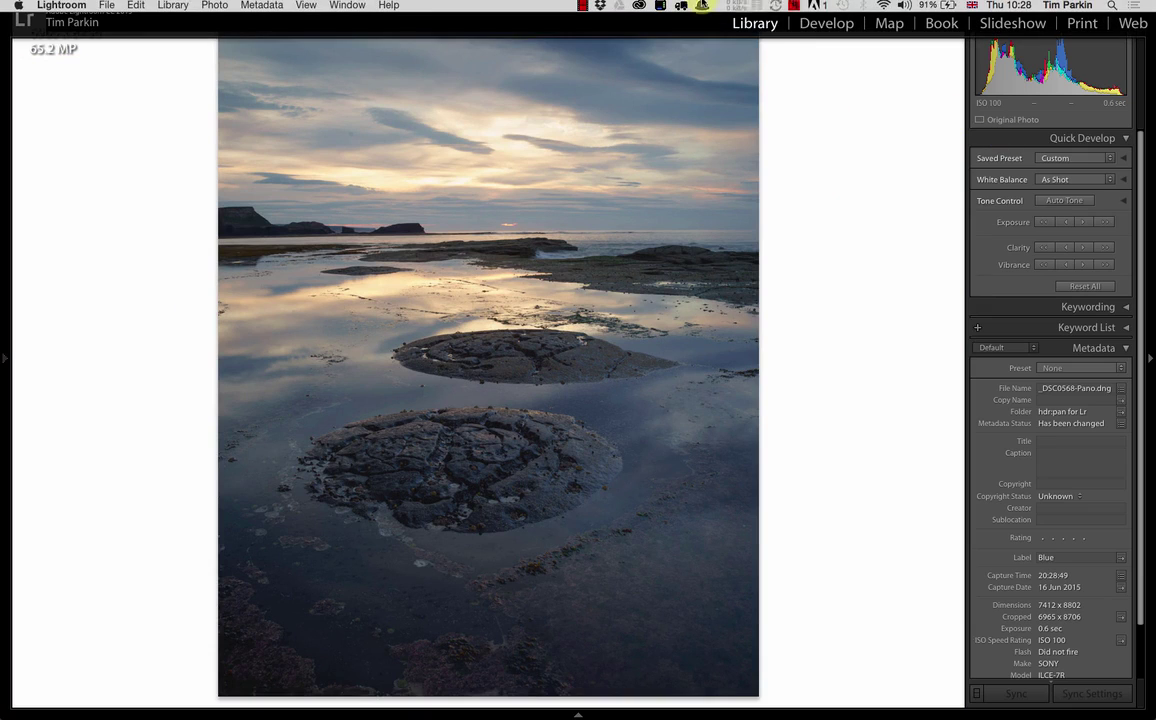
click(822, 22)
scroll(984, 354, down, 10)
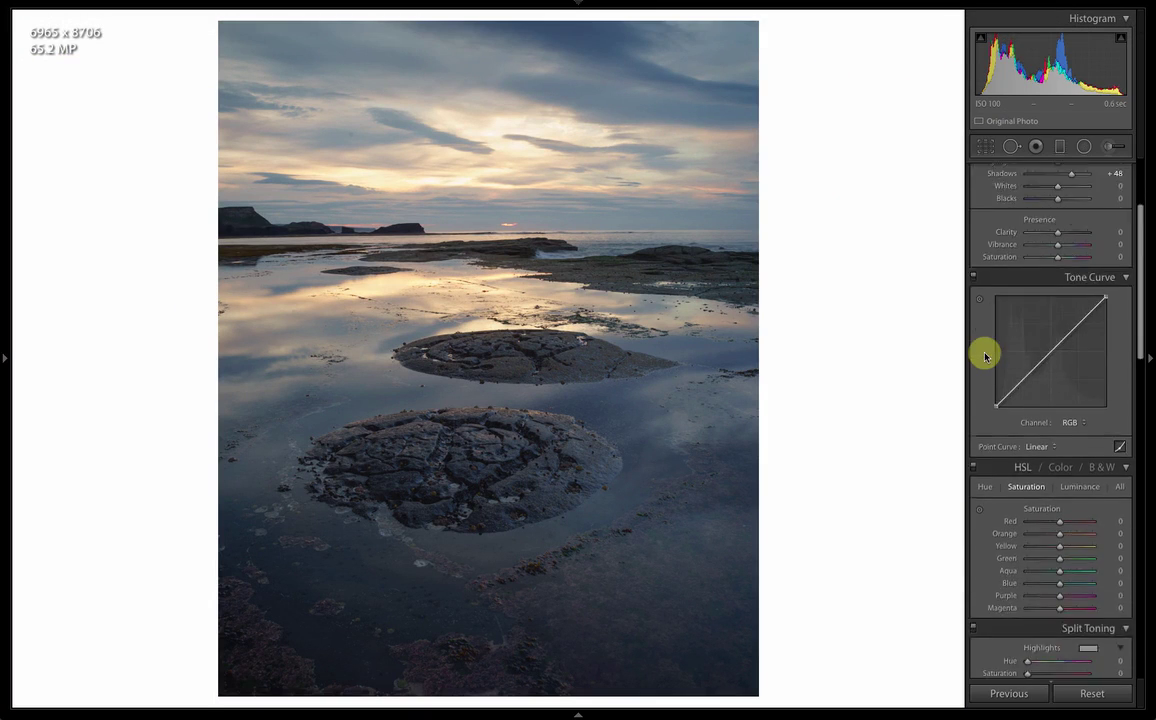
scroll(1024, 330, down, 5)
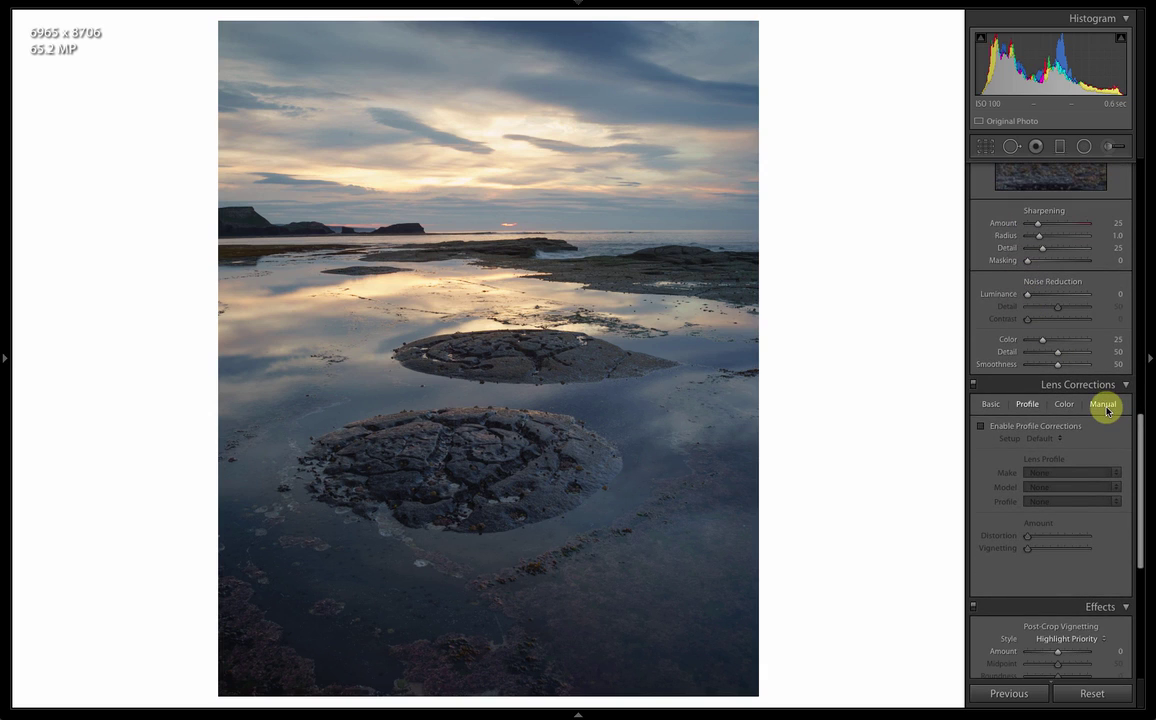
click(1104, 406)
drag(1058, 440, 1060, 441)
- Level the horizon and re-crop within image bounds to 6896 x 8620, then show the filmstrip
click(980, 145)
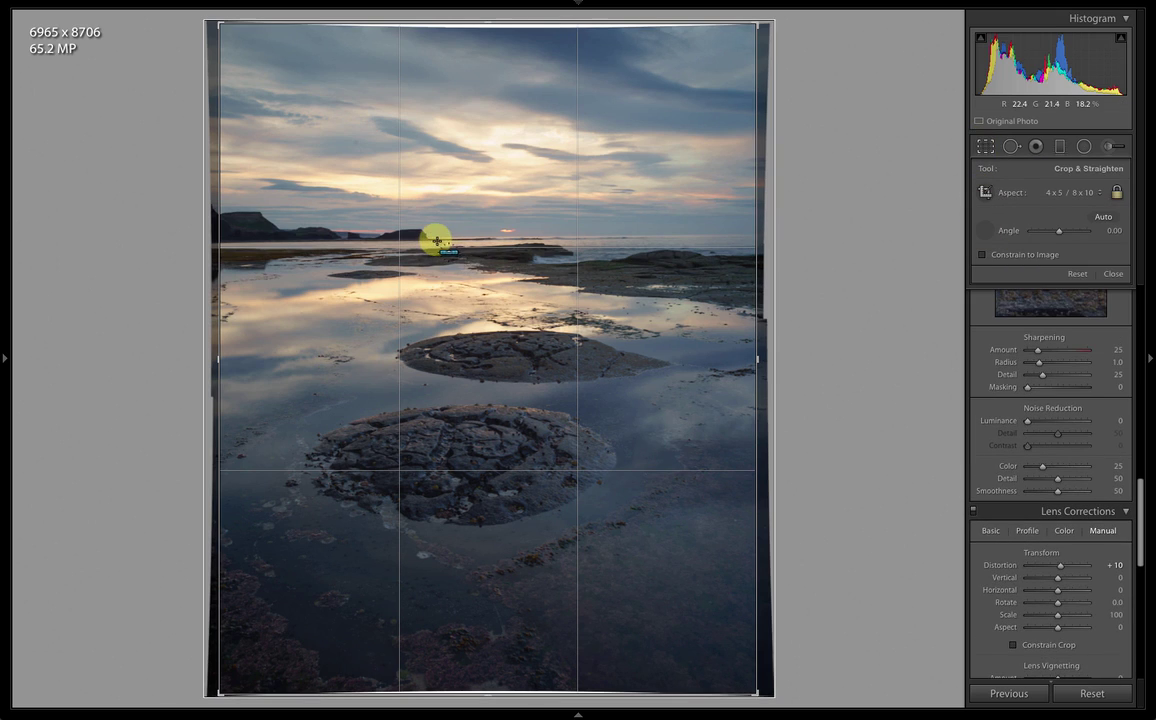
drag(436, 240, 755, 234)
click(985, 147)
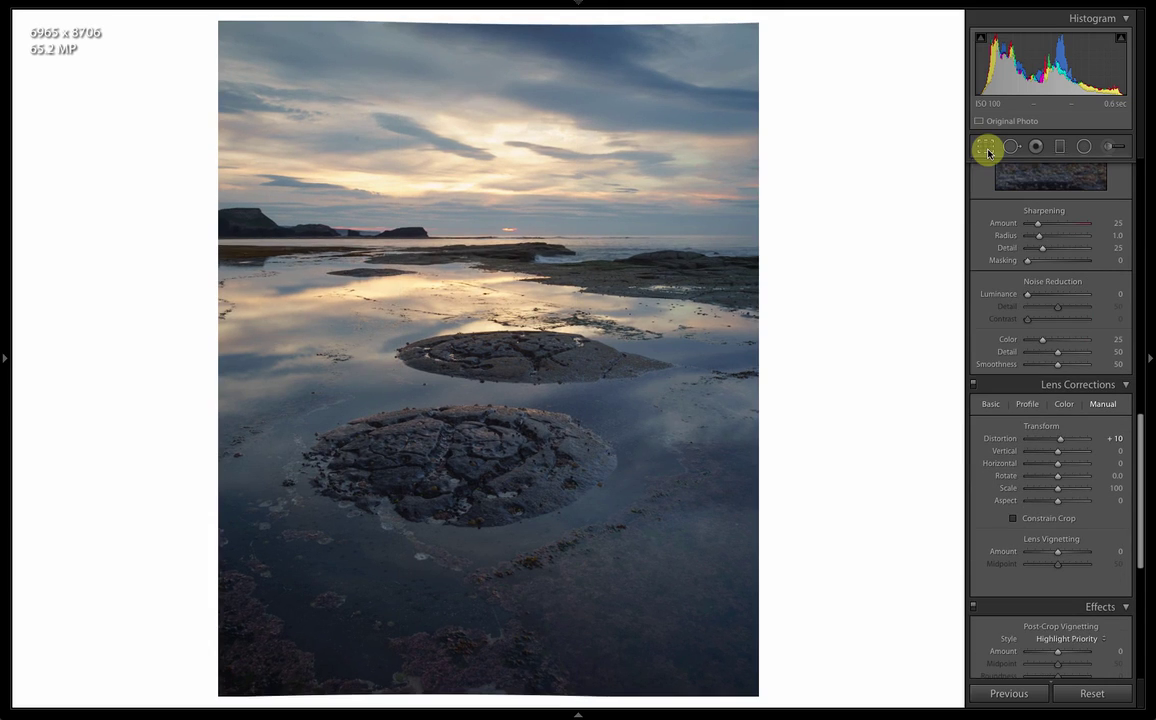
click(986, 148)
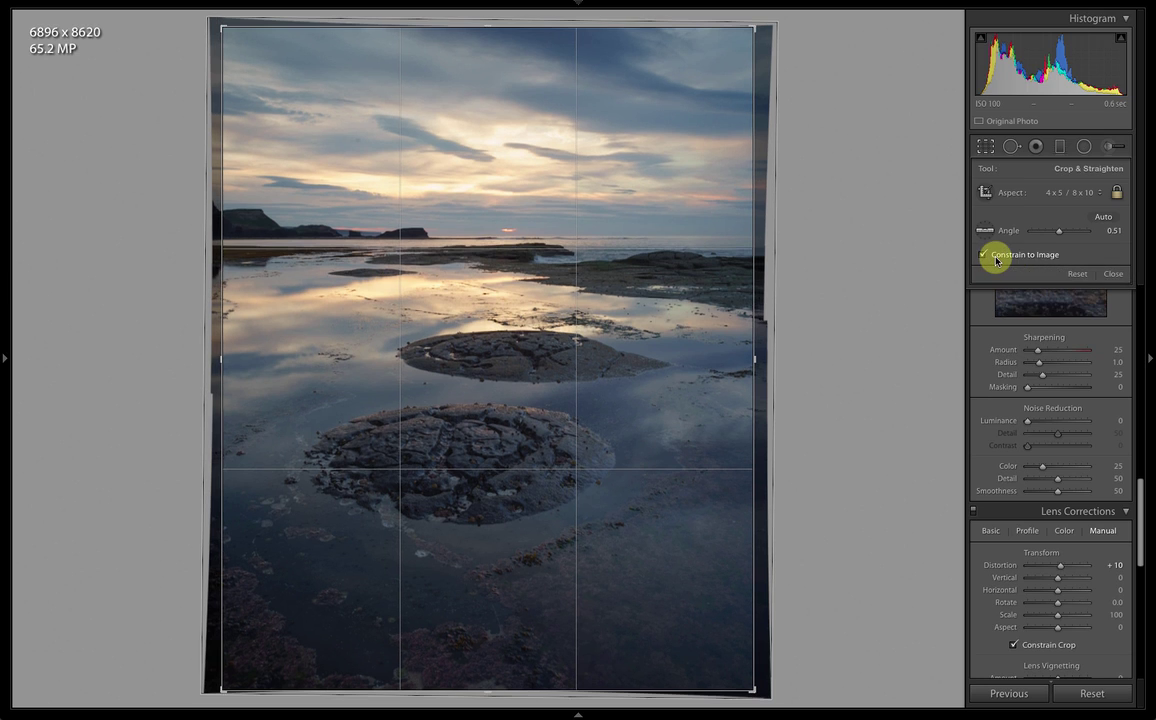
click(986, 146)
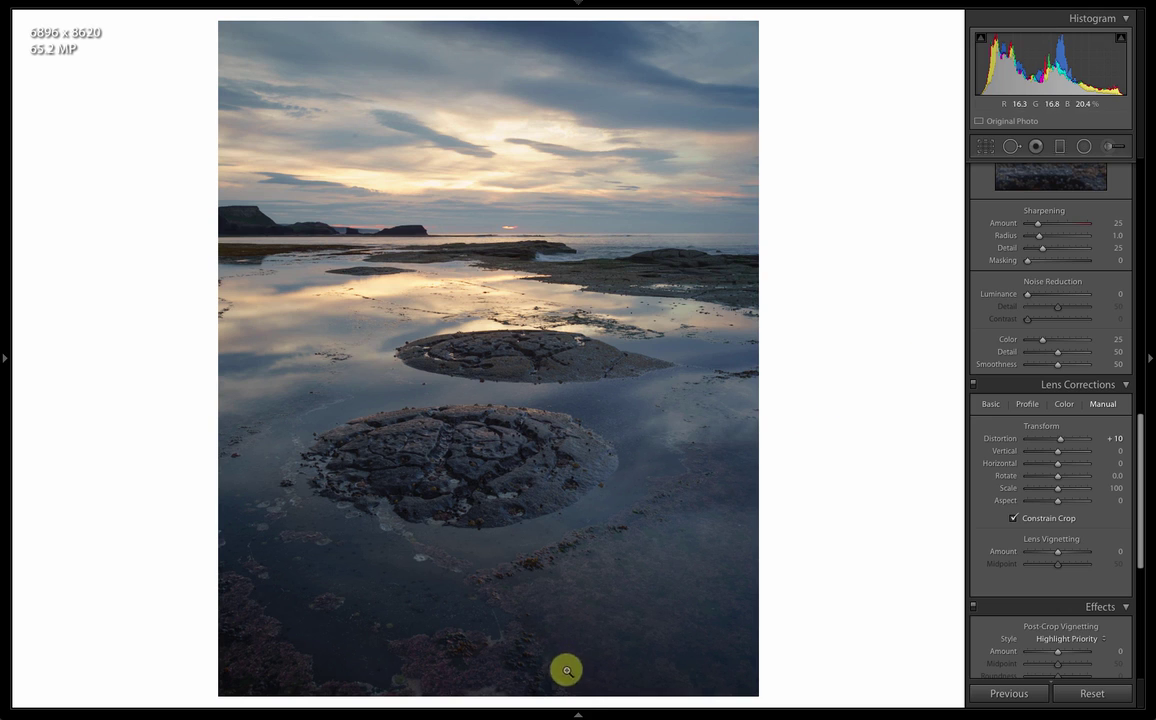
click(578, 713)
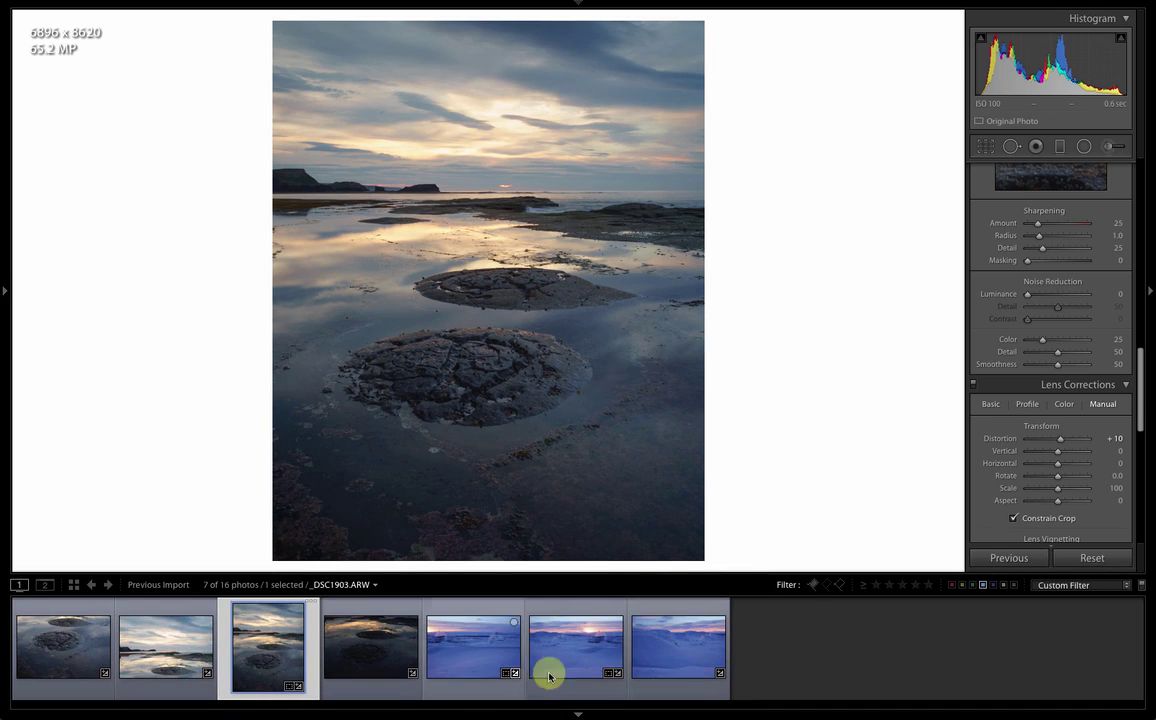
- Return to the Library grid and reverse the sort order to Z-A
click(467, 654)
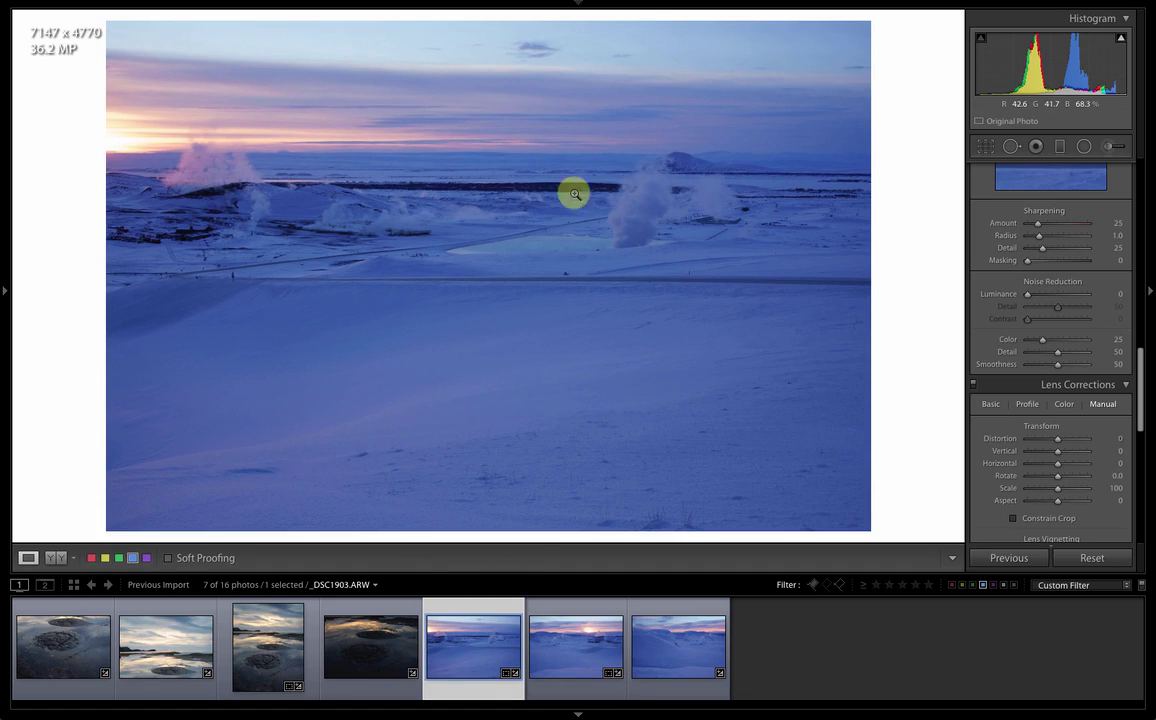
click(743, 27)
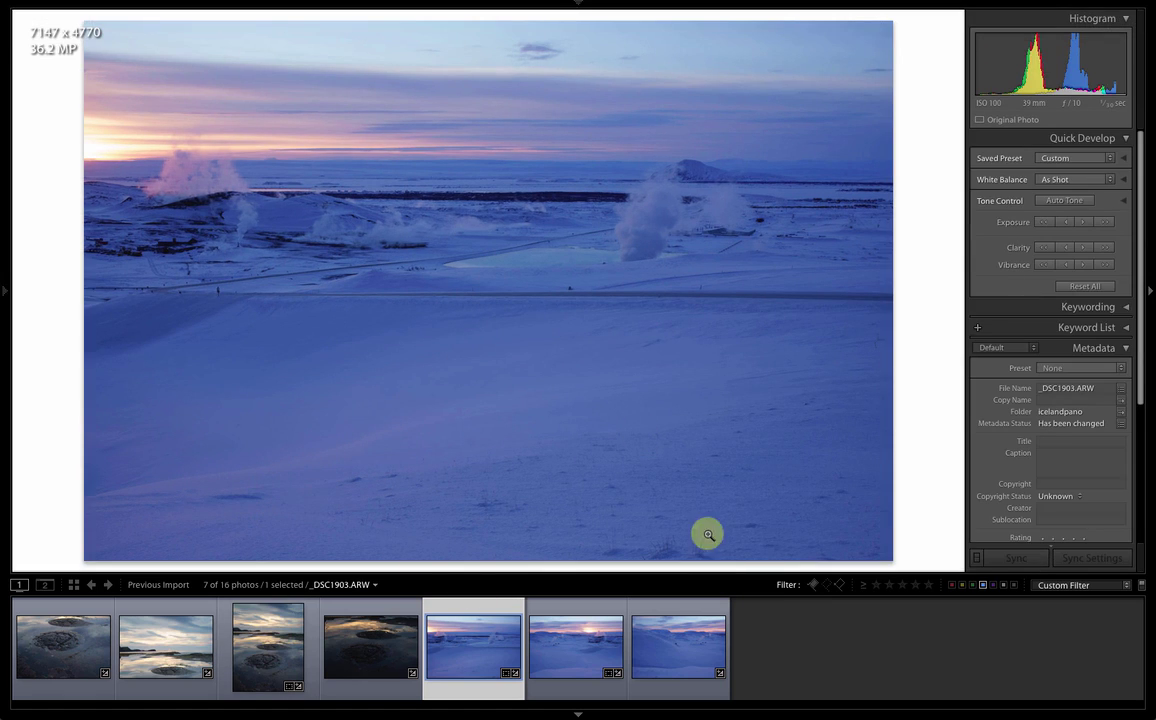
key(t)
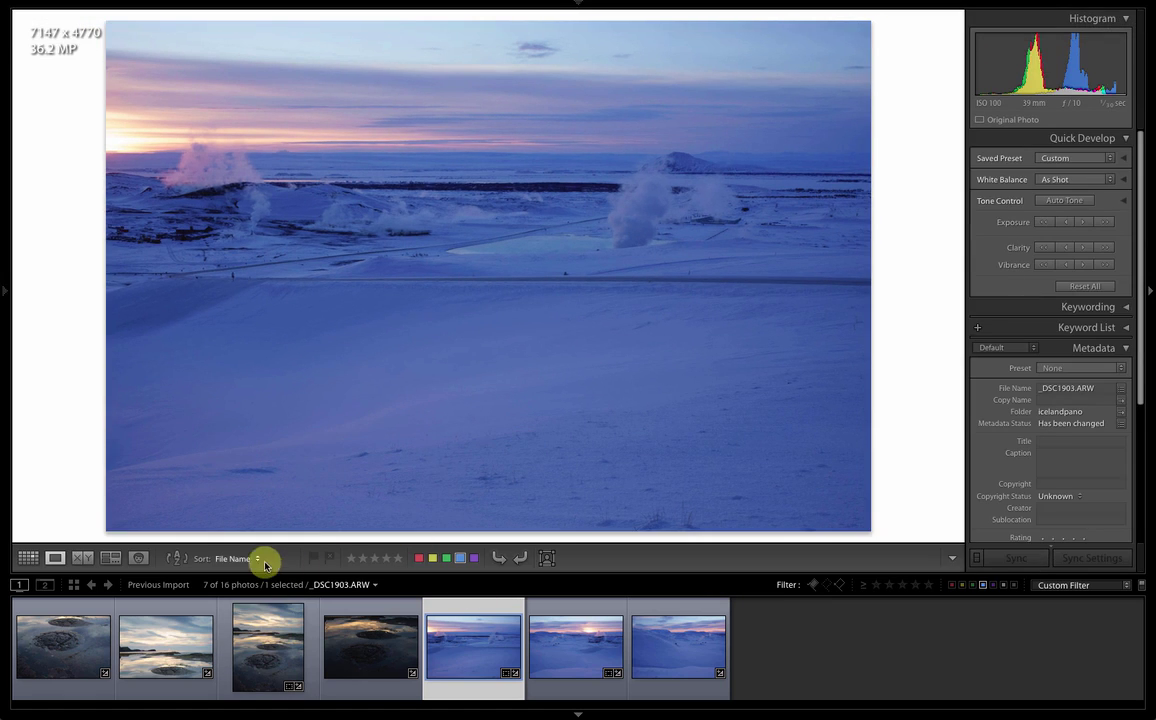
click(175, 559)
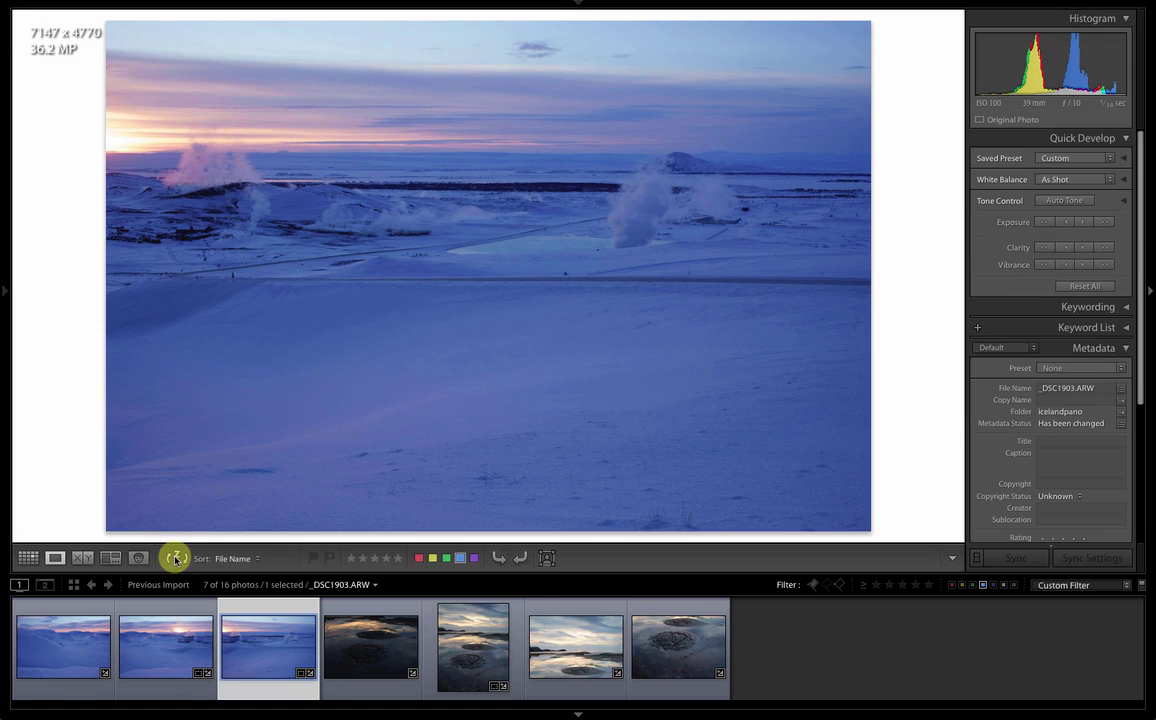
key(t)
- Select the first three Iceland photos and compare them in Survey view with panels hidden
click(90, 645)
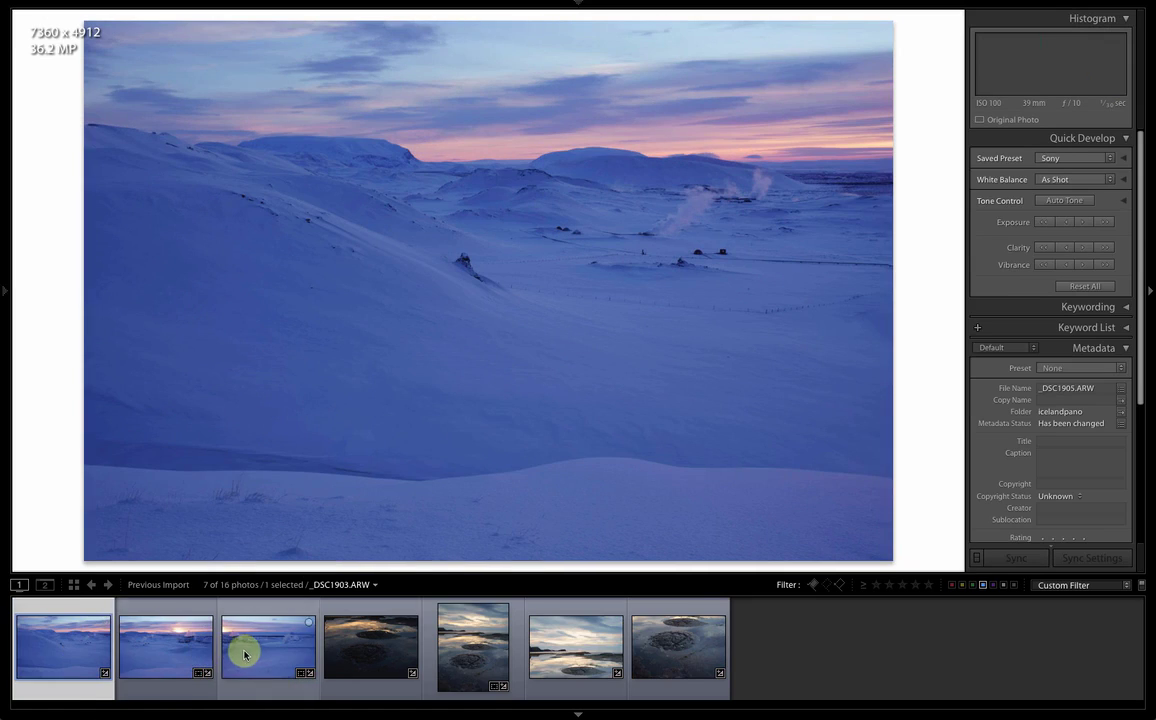
shift+click(246, 655)
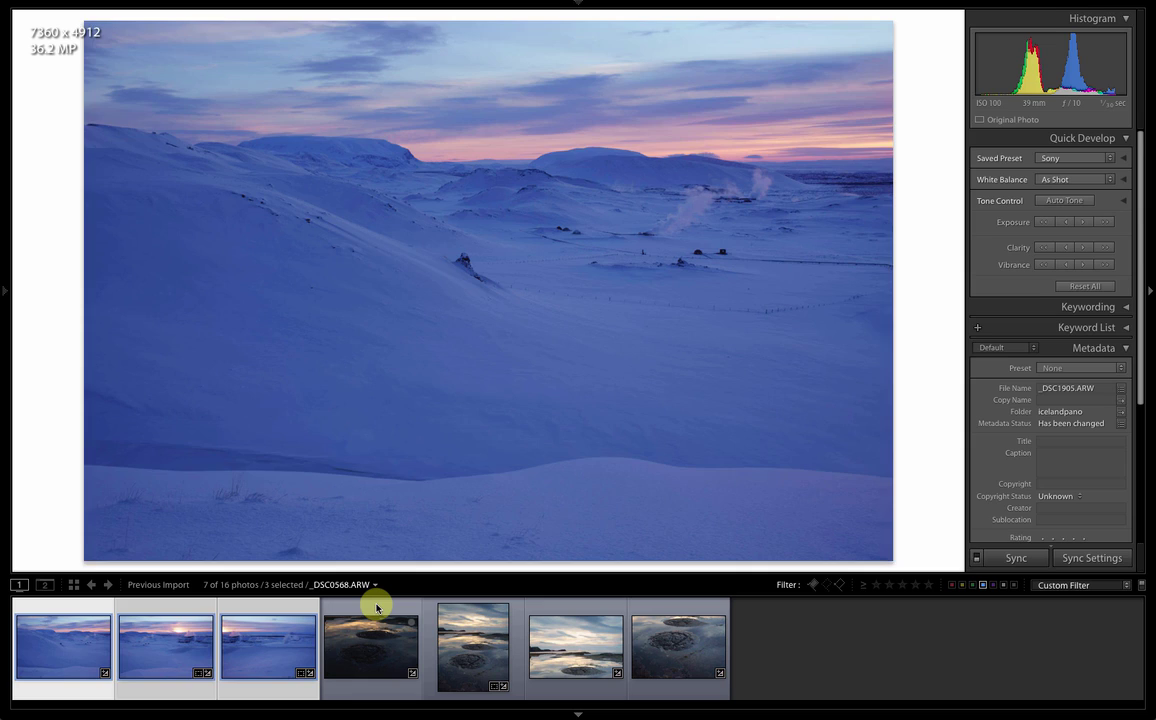
key(t)
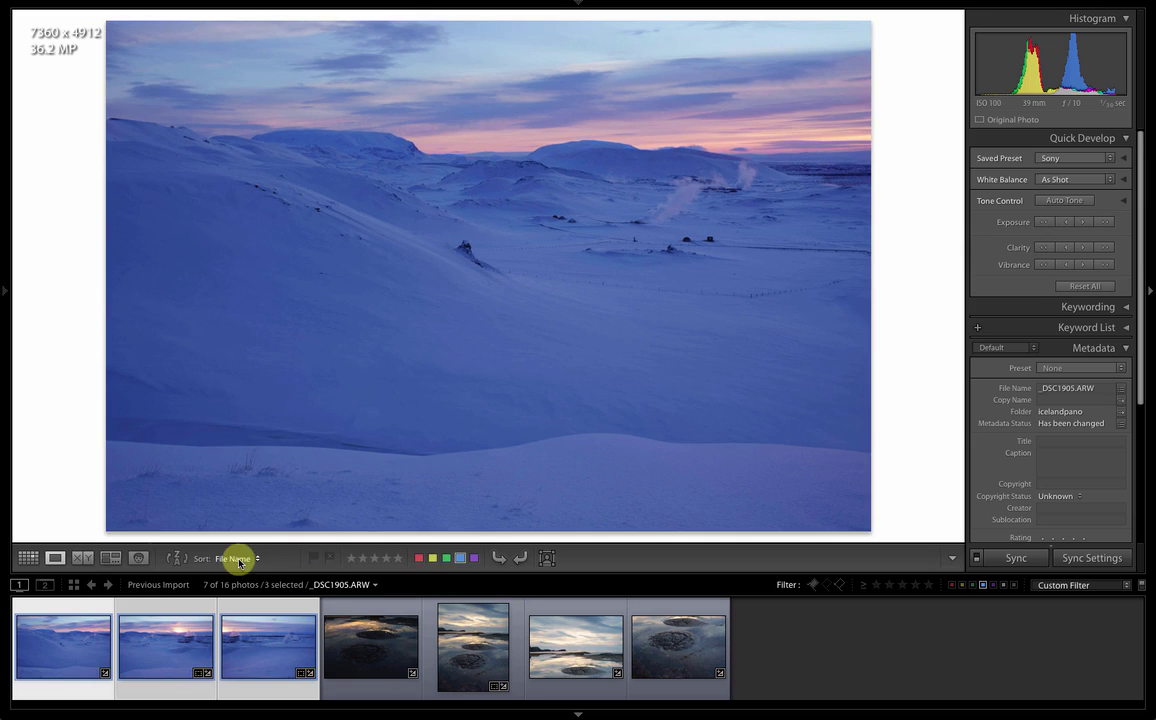
click(110, 558)
key(shift+Tab)
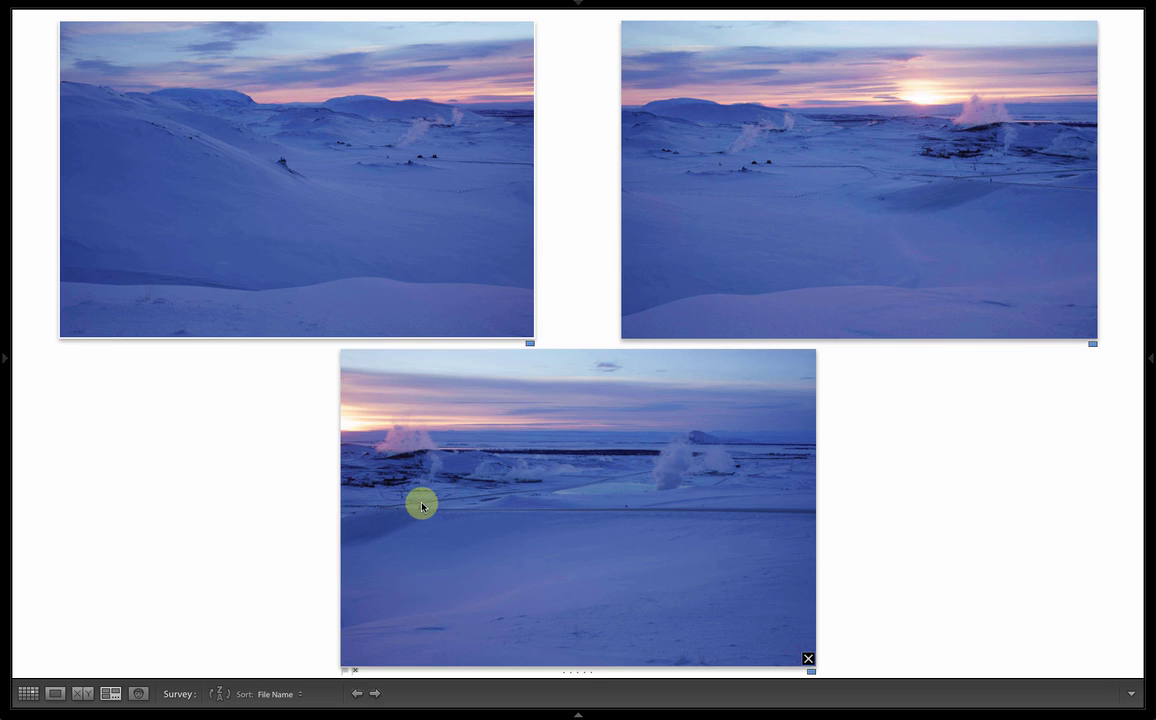
- Collapse the filmstrip and side panels so the three Survey photos fill one row
click(579, 713)
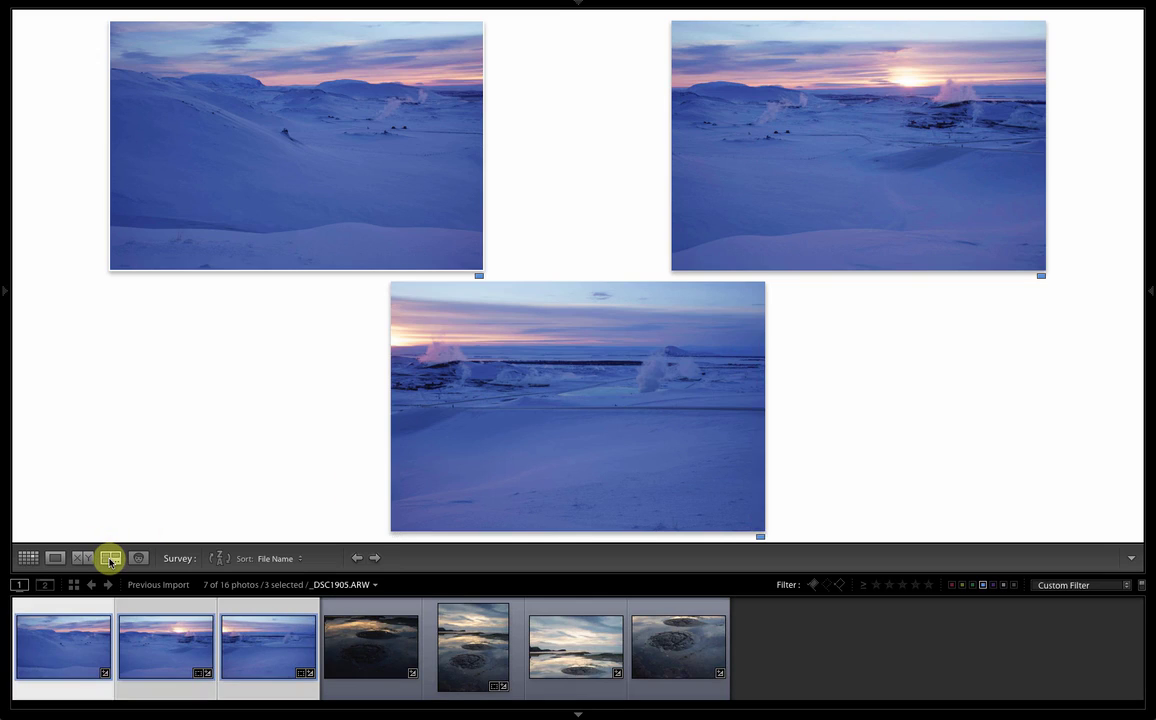
key(F6)
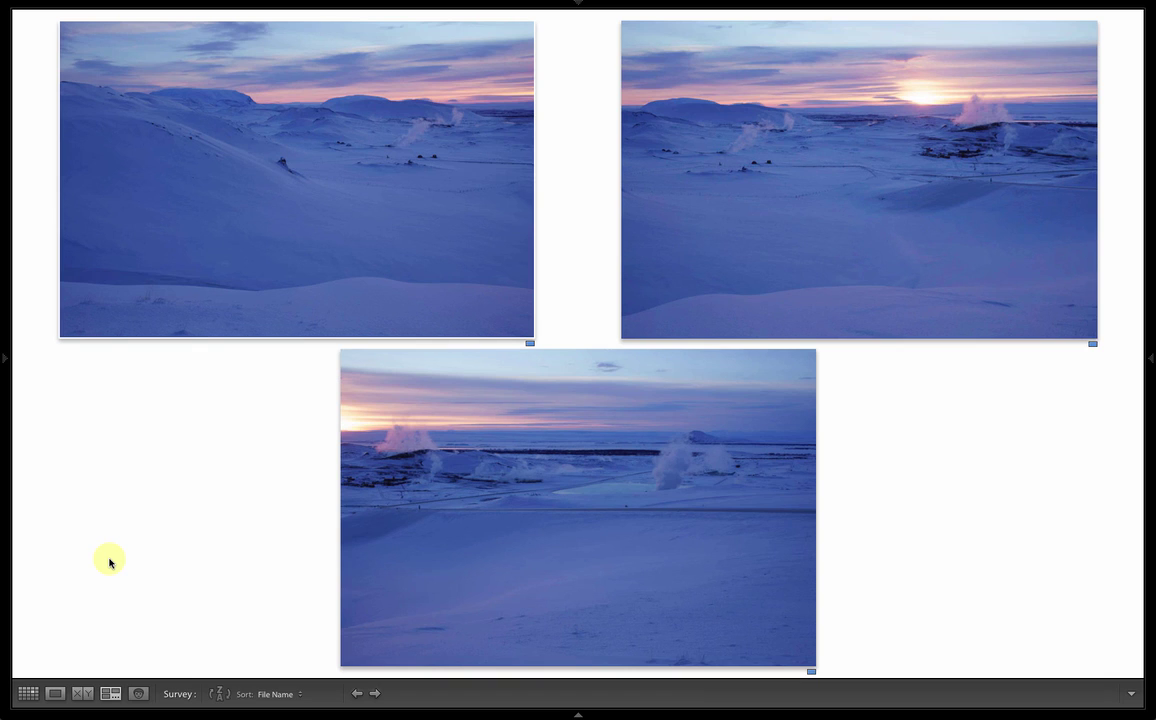
key(Tab)
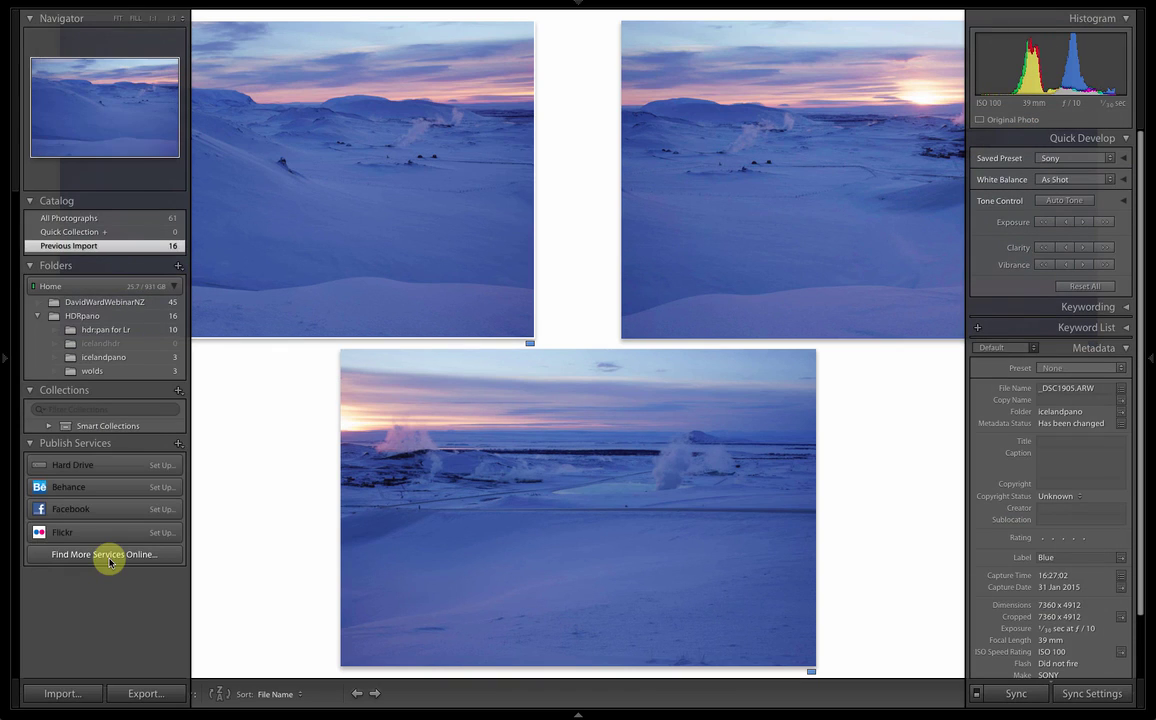
key(shift+Tab)
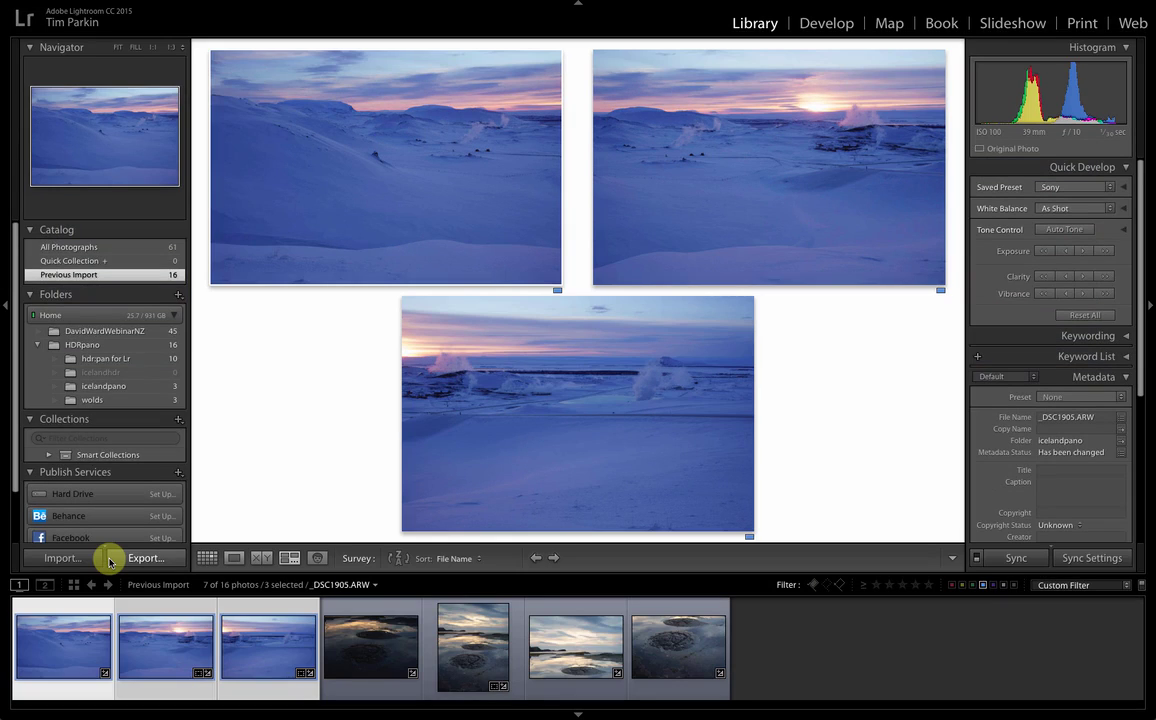
key(Tab)
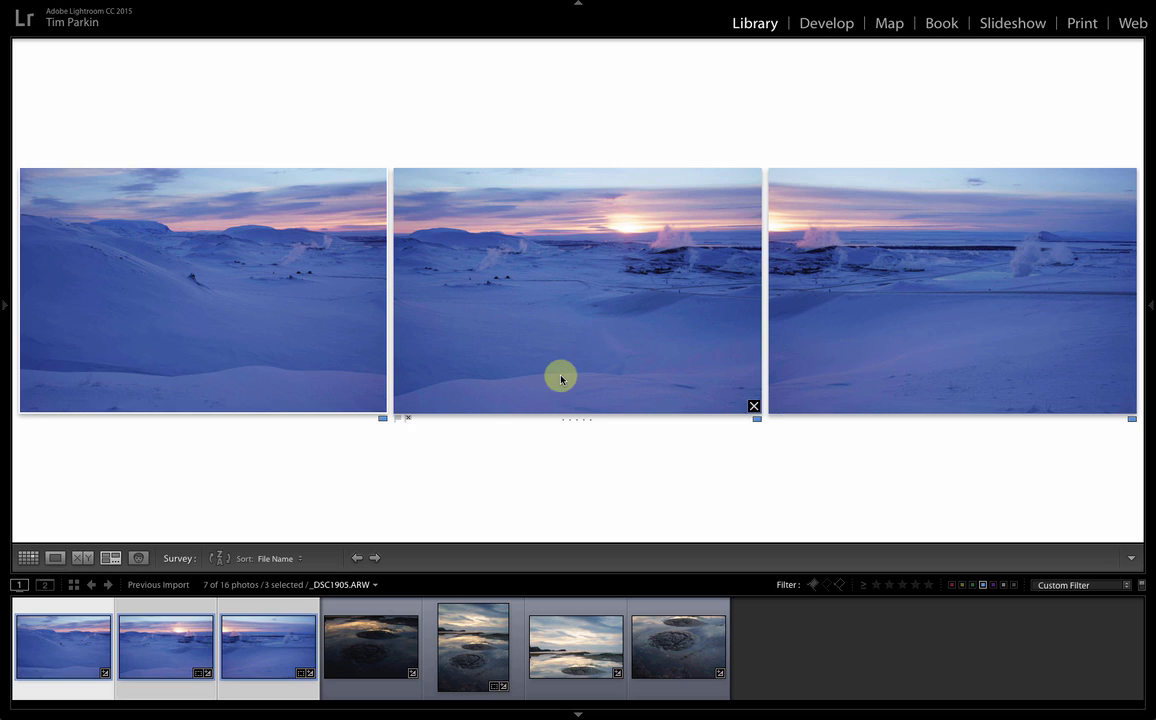
right_click(265, 646)
mouse_move(430, 423)
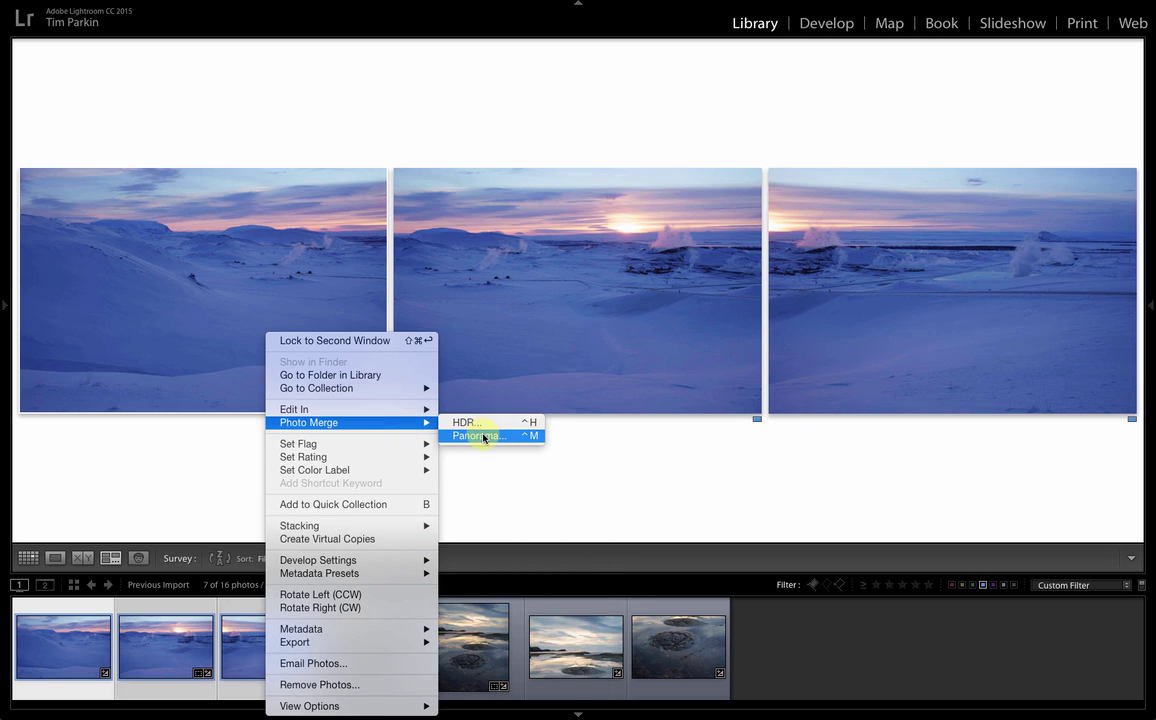
click(484, 437)
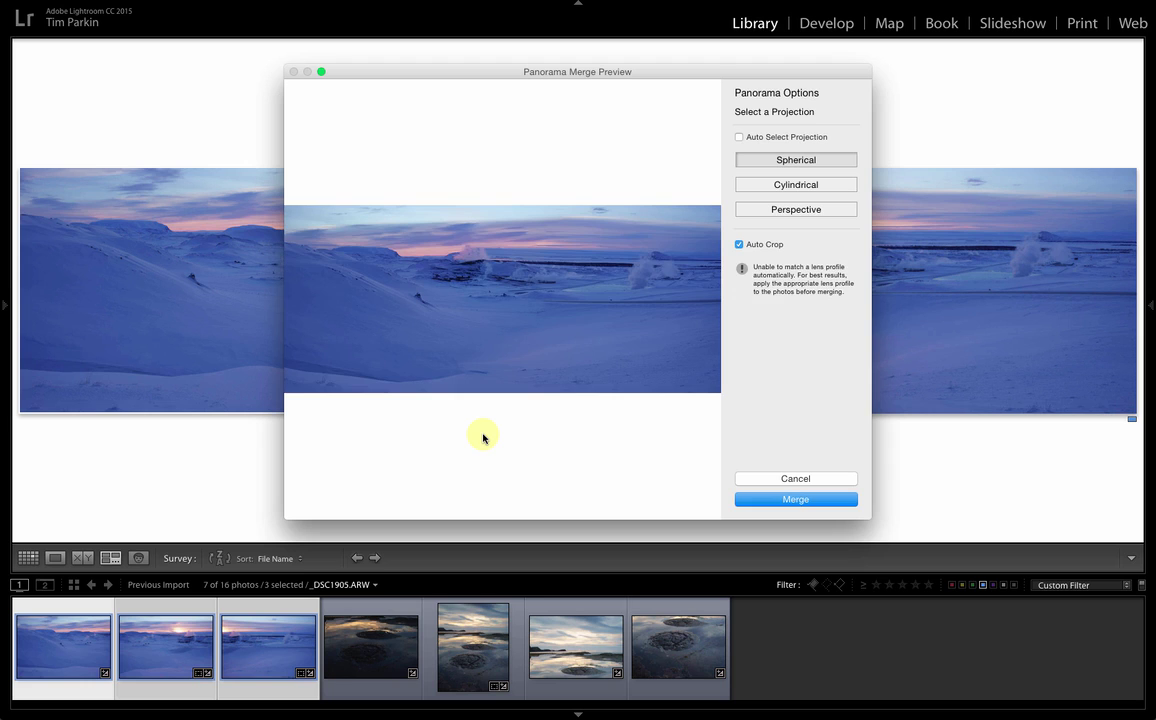
drag(560, 79, 609, 328)
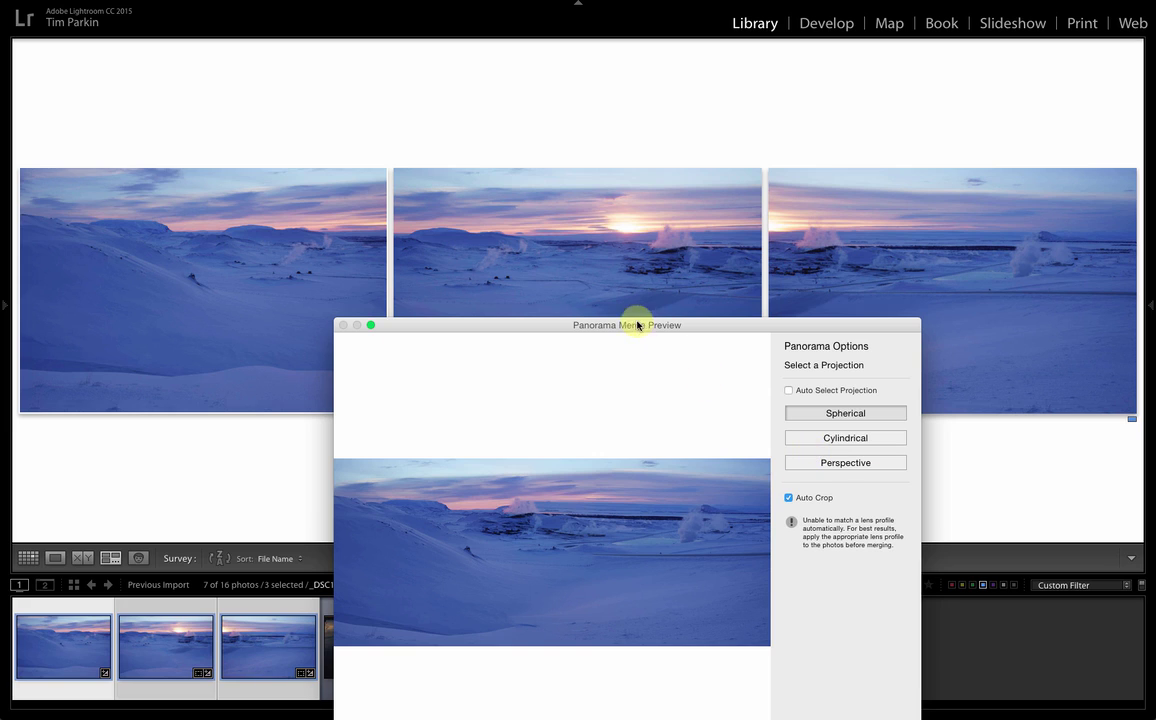
drag(637, 327, 637, 136)
click(845, 542)
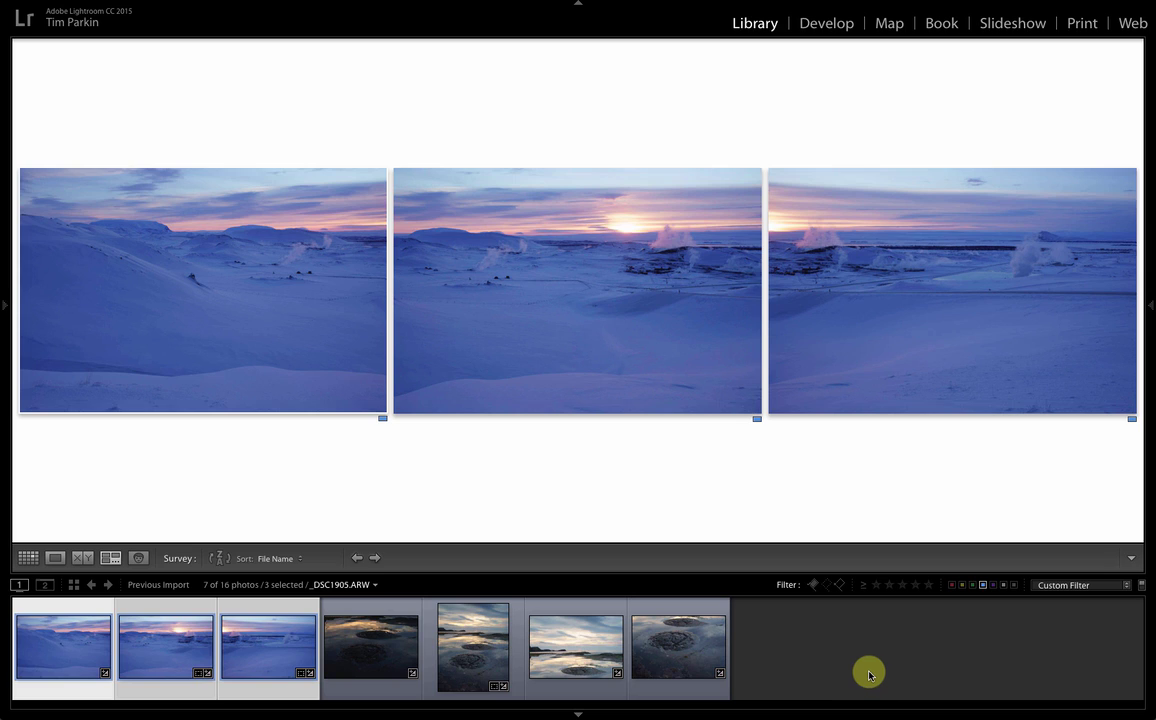
- Fit the Photoshop panorama on screen and compare stitches by toggling Background and Layer 1 visibility
key(super+Tab)
key(super+Tab)
key(super+Tab)
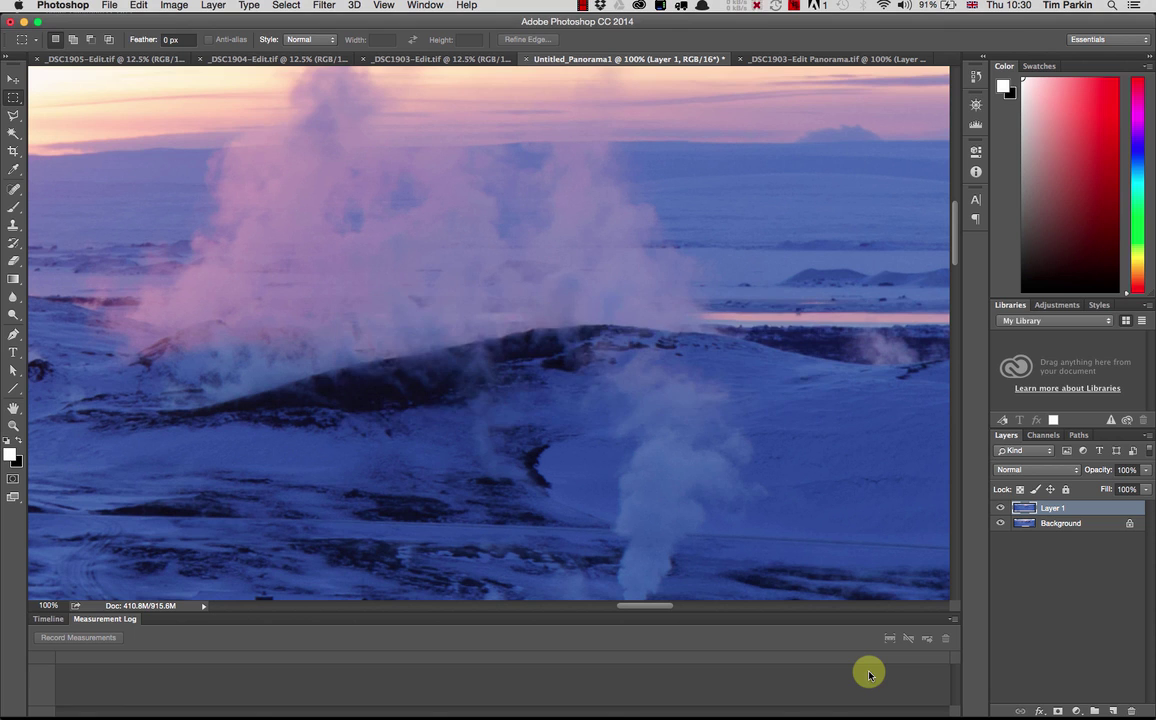
key(super+0)
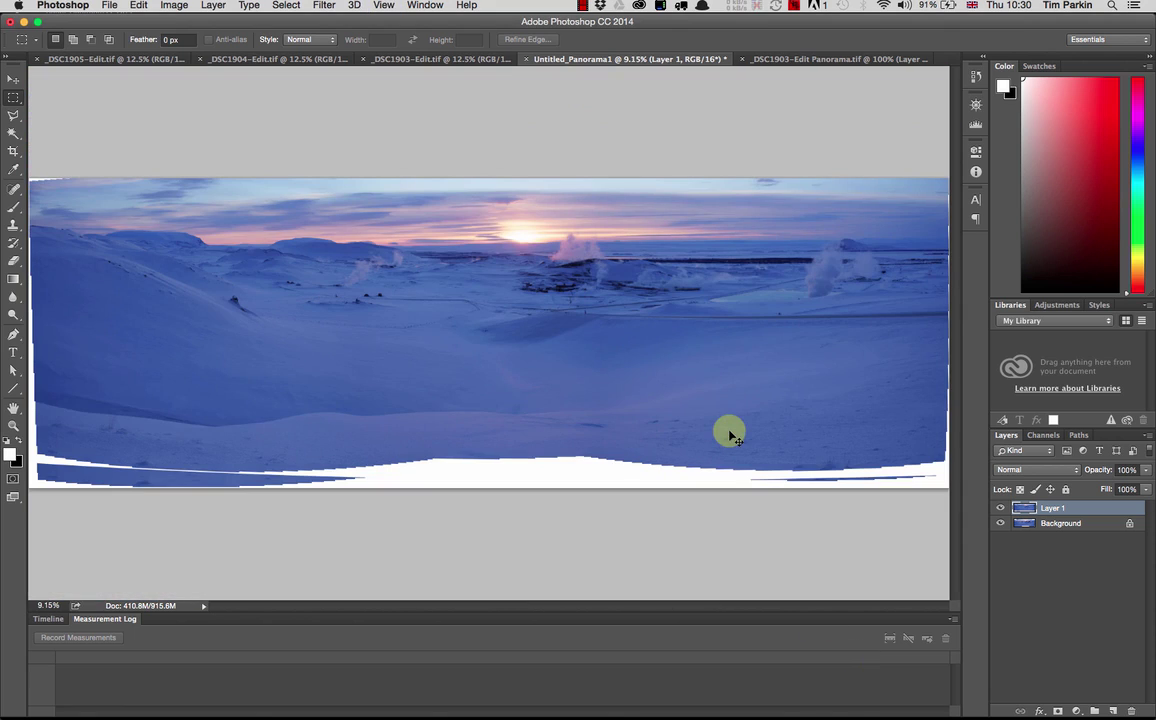
click(1000, 523)
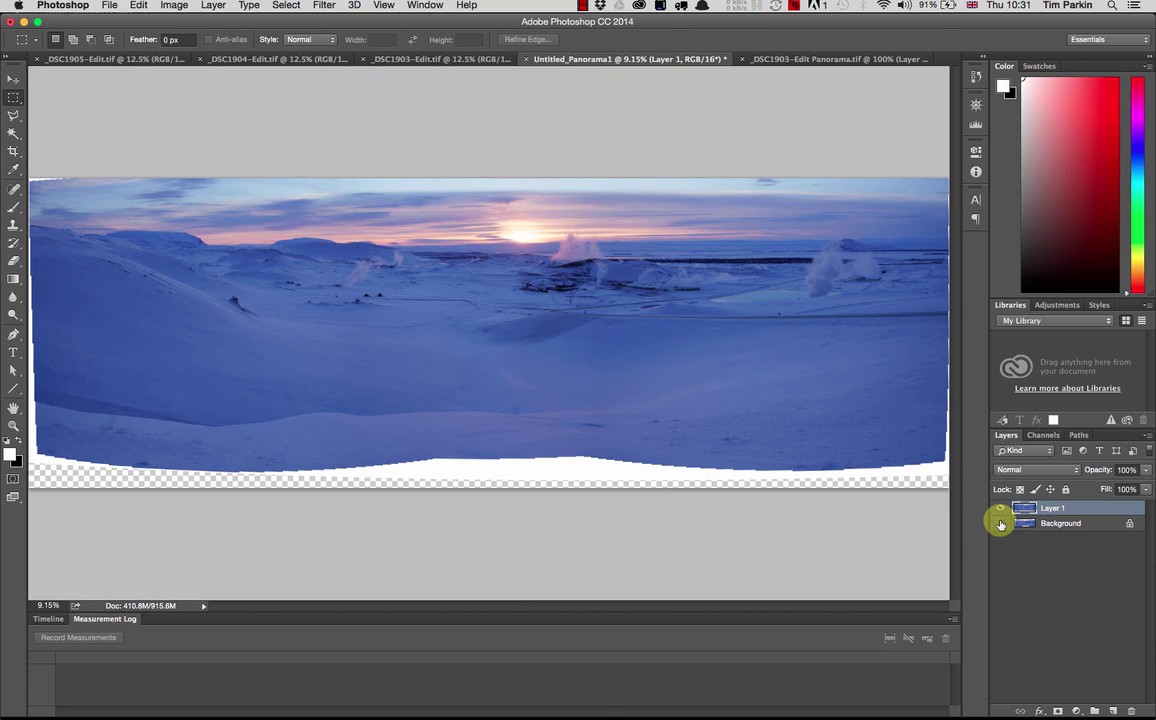
click(1000, 523)
click(1000, 508)
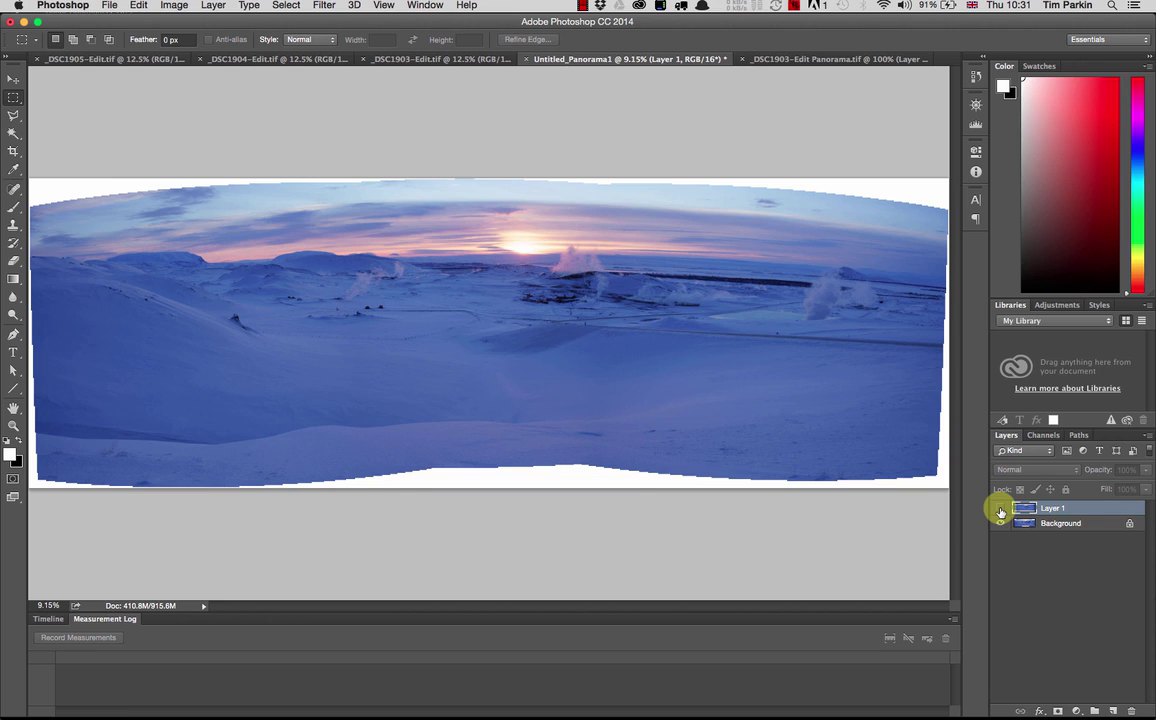
click(1000, 508)
- Hide the Background layer and move Layer 1 slightly down
click(1000, 522)
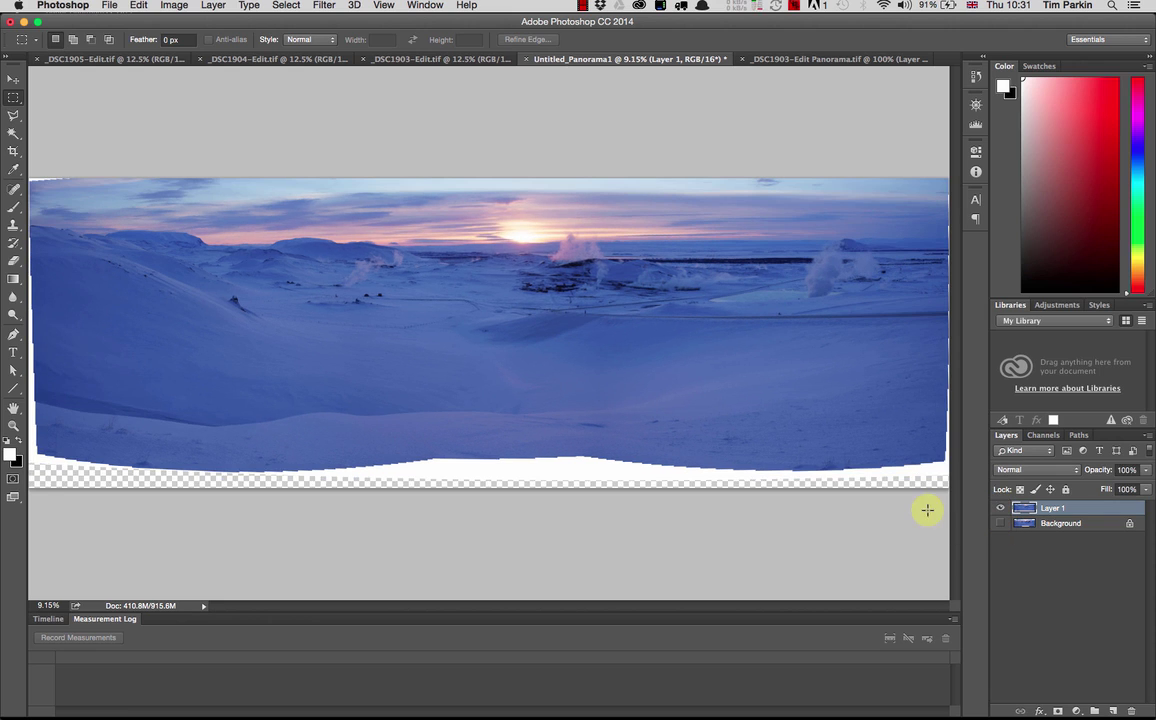
click(13, 78)
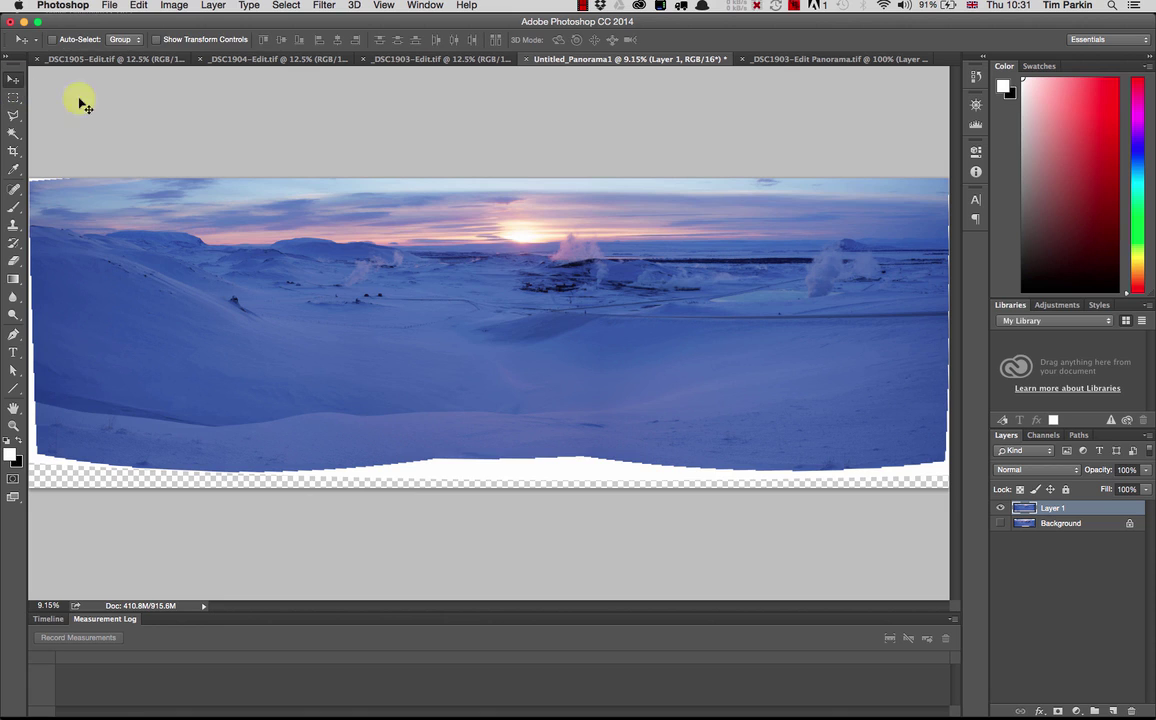
drag(452, 439, 447, 451)
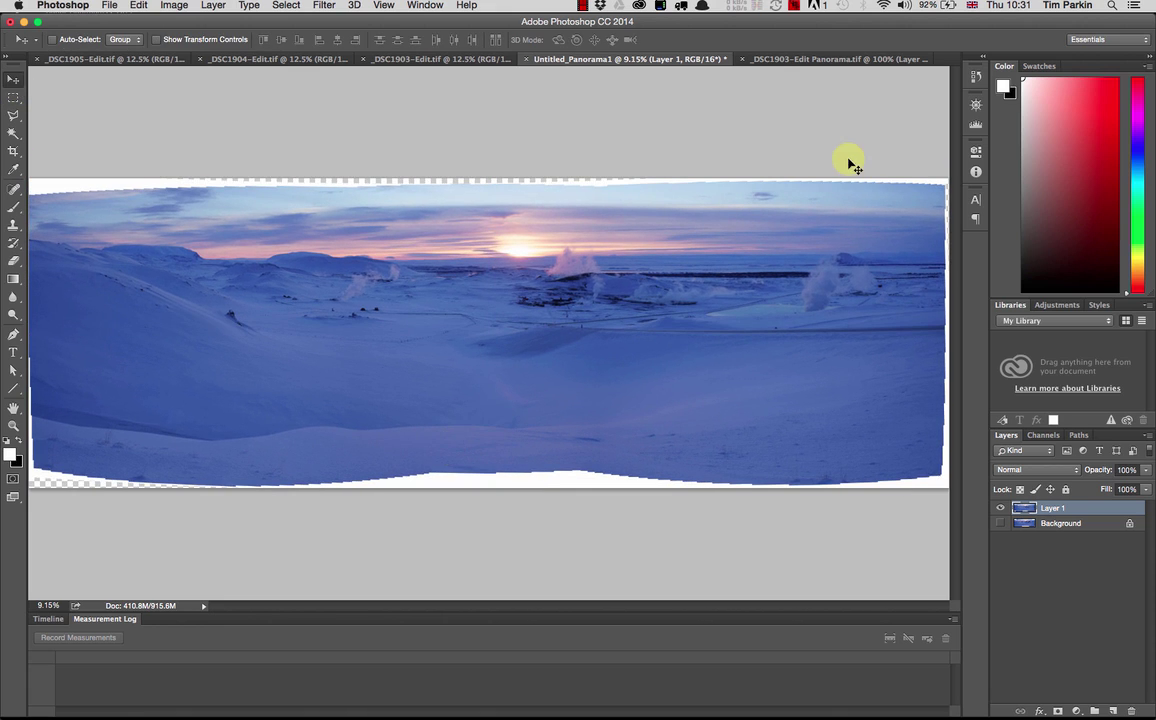
- Inspect the _DSC1903-Edit Panorama stitch fitted and then at 25% zoom
click(831, 58)
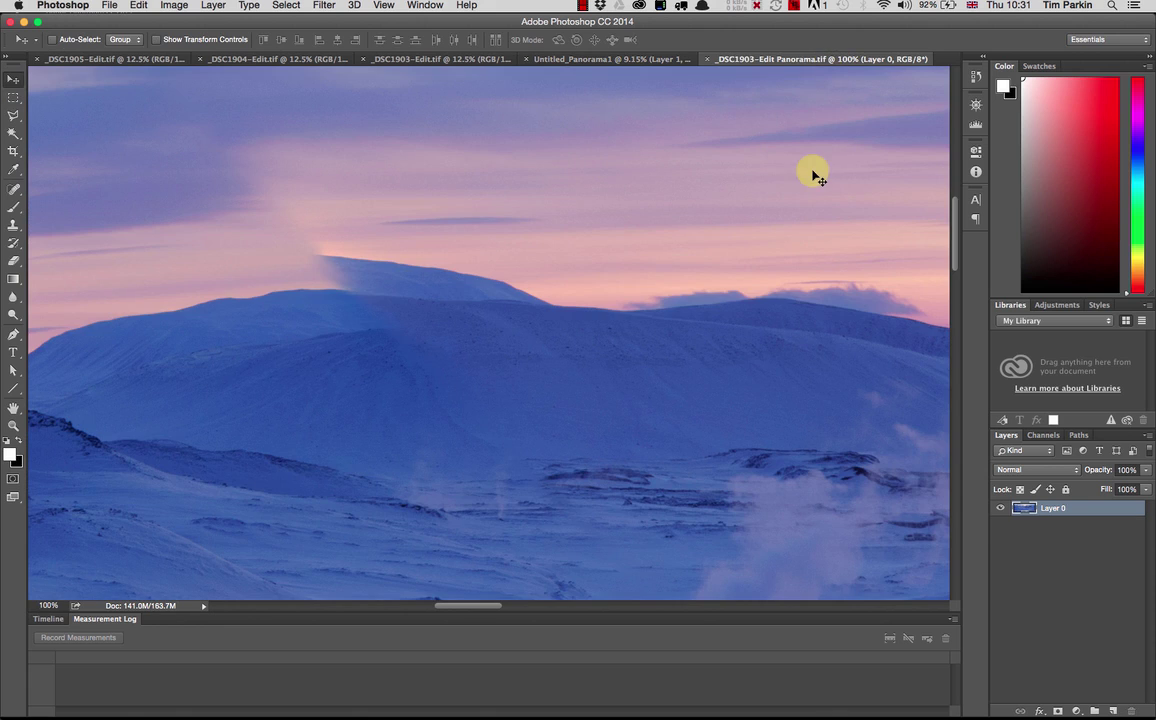
key(super+0)
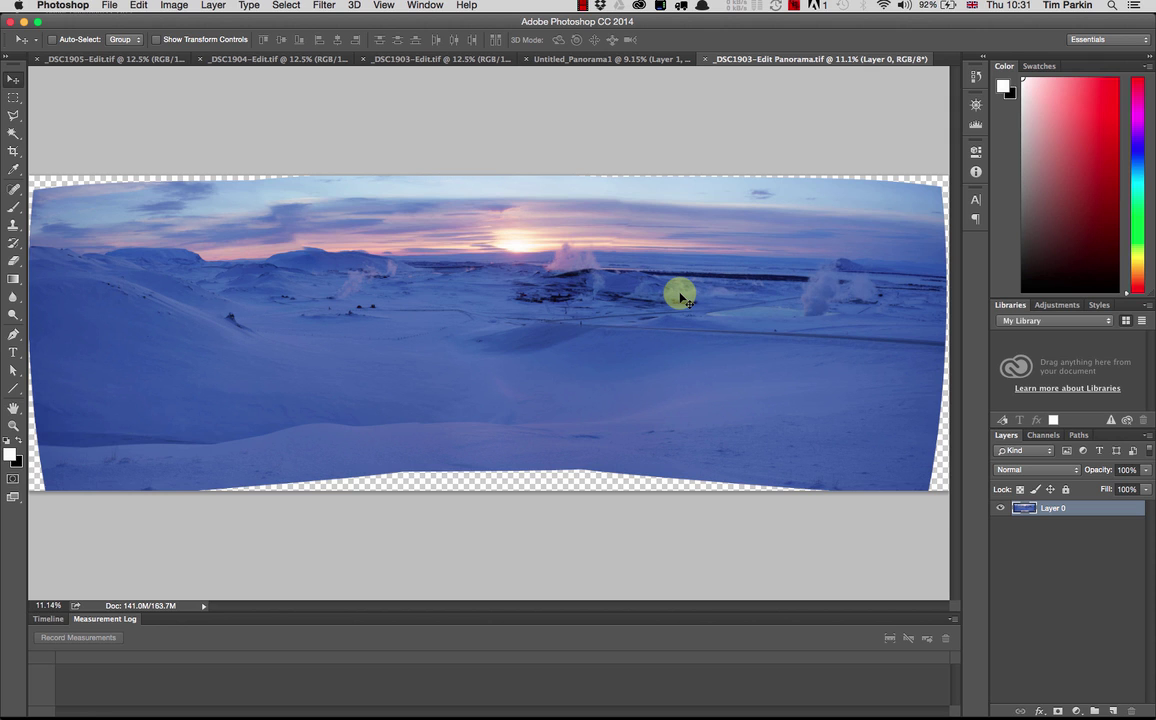
key(super+equal)
key(super+equal)
key(super+equal)
scroll(484, 287, left, 5)
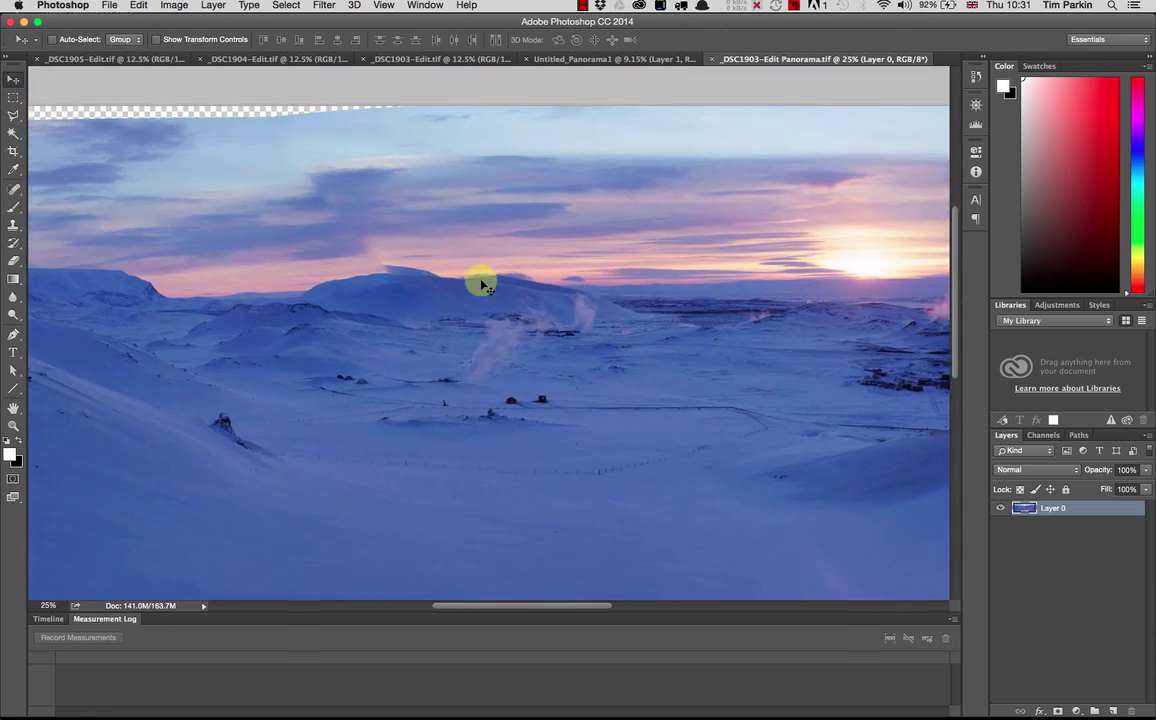
scroll(484, 287, left, 2)
- Examine the stitch at 50%, then return to Untitled_Panorama1 and Lightroom
key(super+equal)
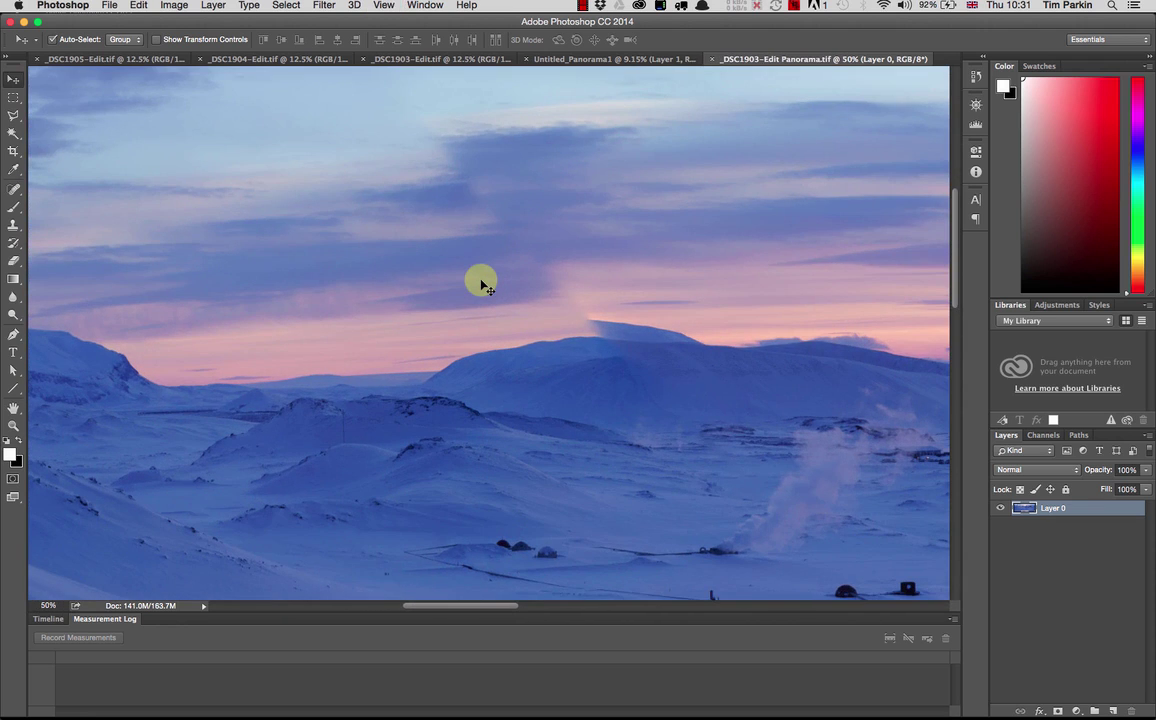
scroll(482, 286, right, 2)
scroll(482, 286, up, 3)
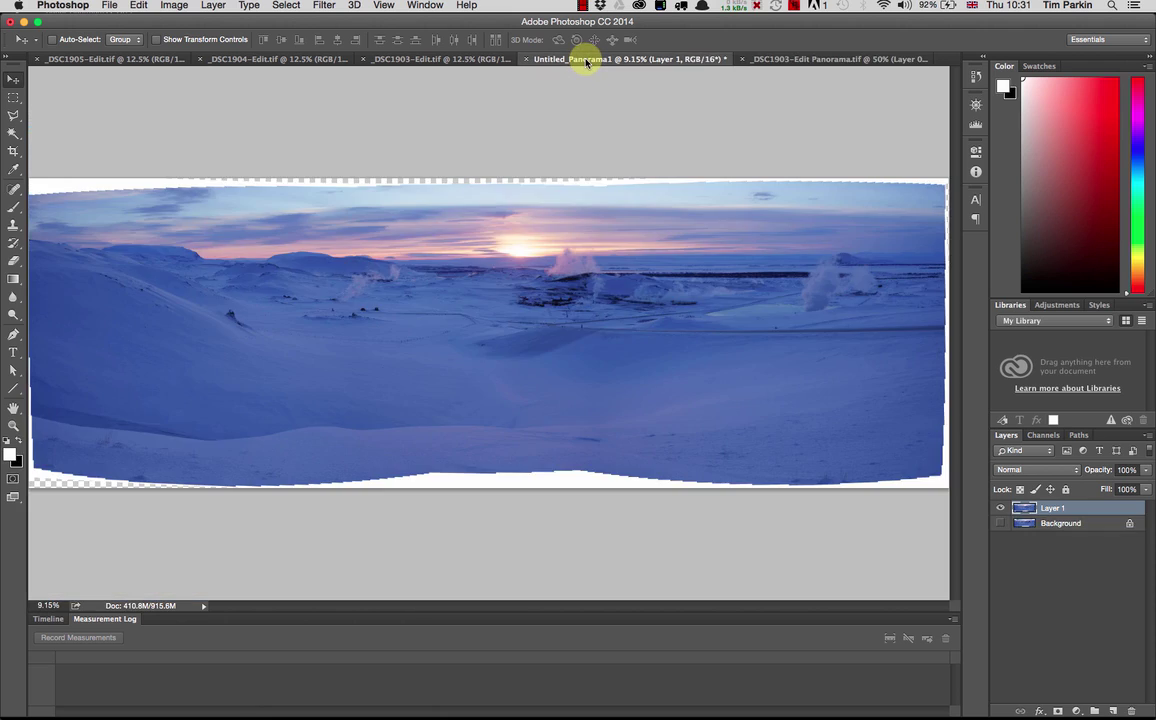
click(587, 60)
key(super+Tab)
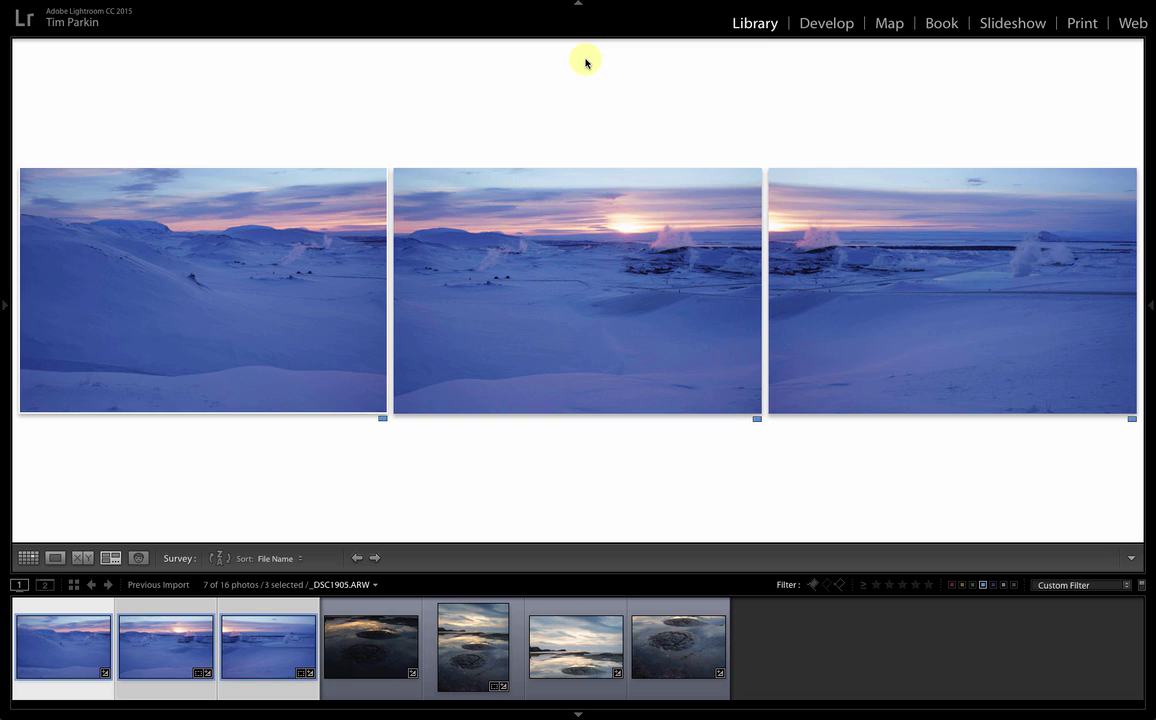
- Open the rock-pool panorama _DSC0568-Pano.dng in Develop with filmstrip and toolbar hidden
click(476, 651)
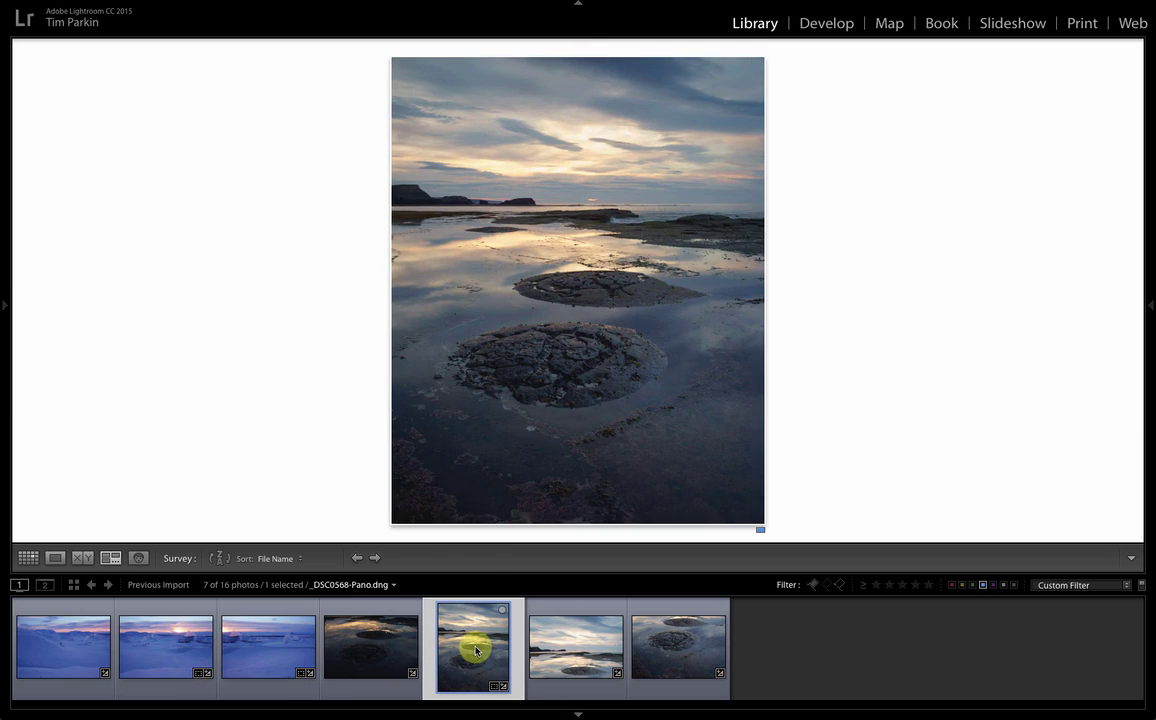
click(578, 712)
key(t)
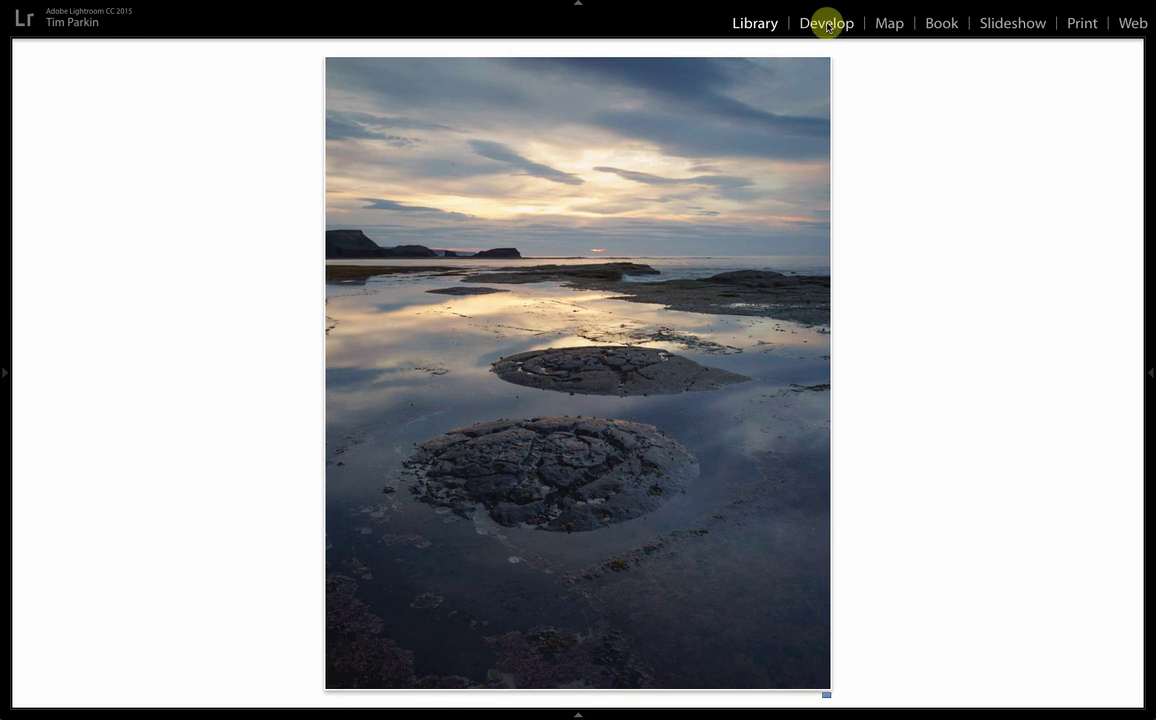
click(827, 24)
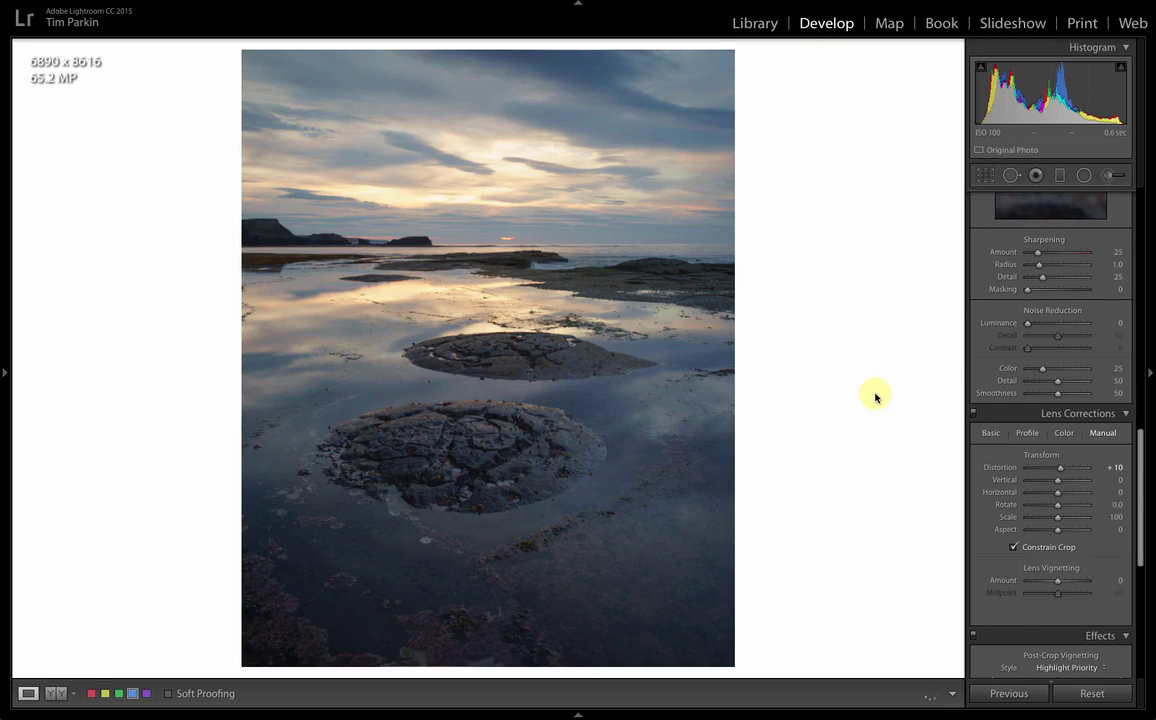
key(t)
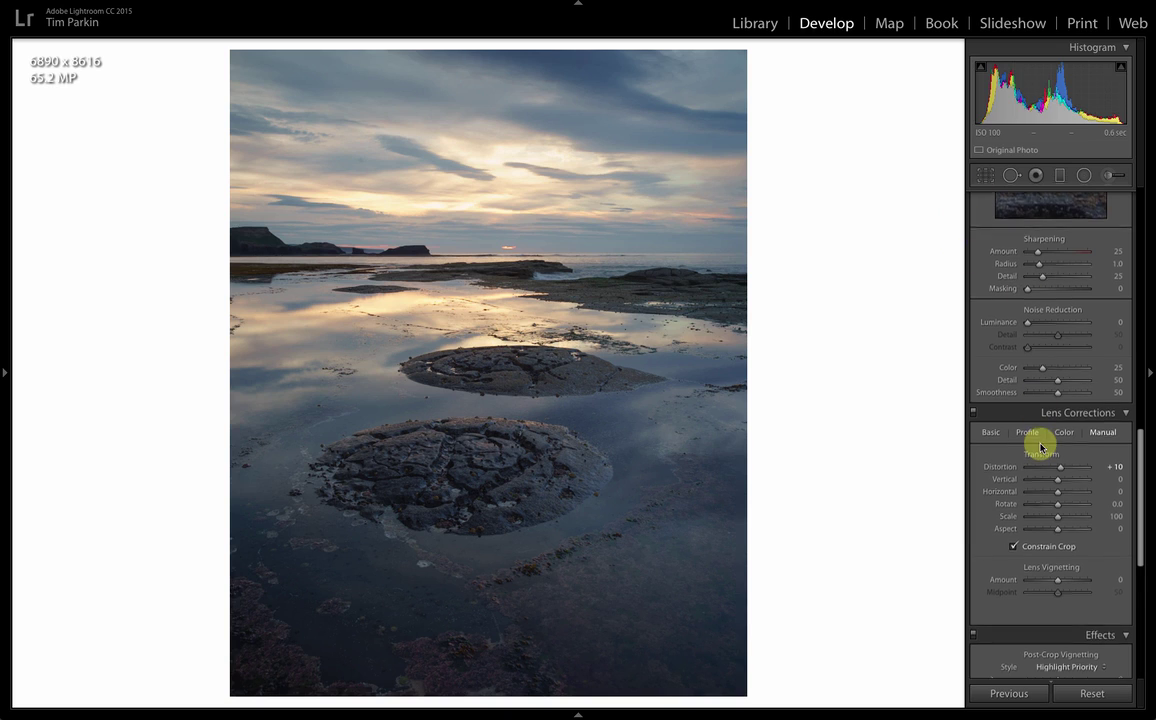
- Try an Exposure adjustment in the Basic panel, then reset Exposure to 0.00
scroll(1040, 444, down, 5)
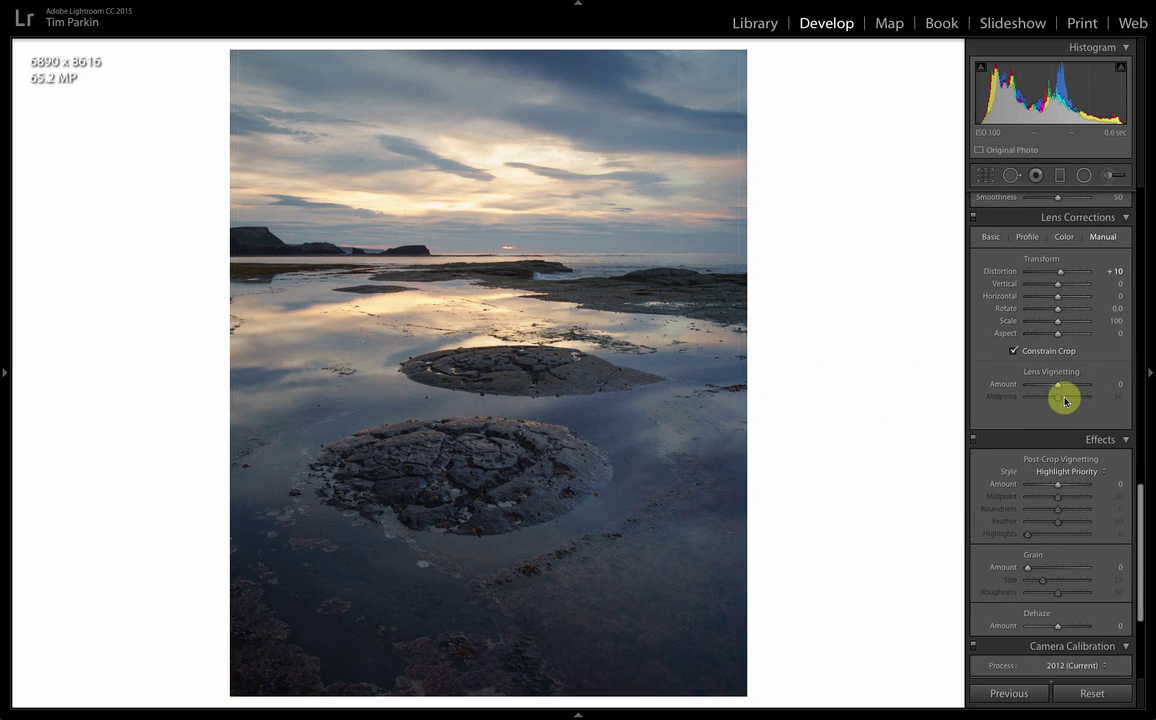
scroll(1066, 346, up, 1)
scroll(1066, 346, up, 10)
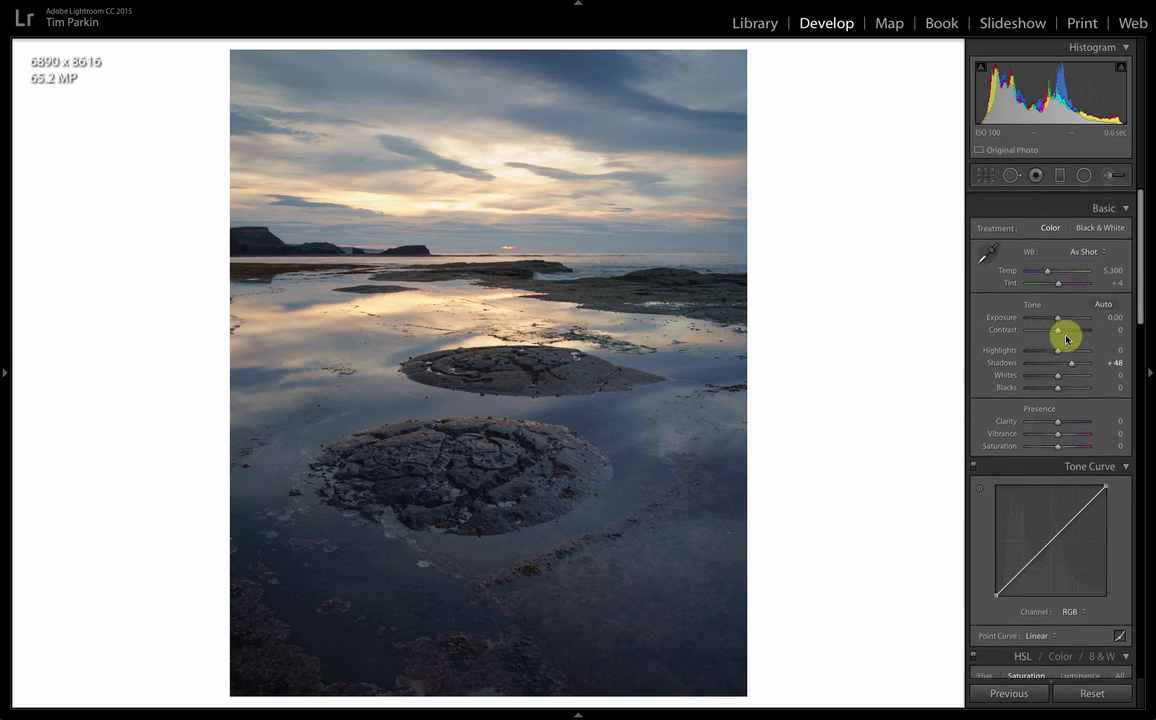
mouse_move(1055, 307)
mouse_down()
mouse_move(1066, 305)
mouse_move(1056, 306)
mouse_up()
double_click(1057, 308)
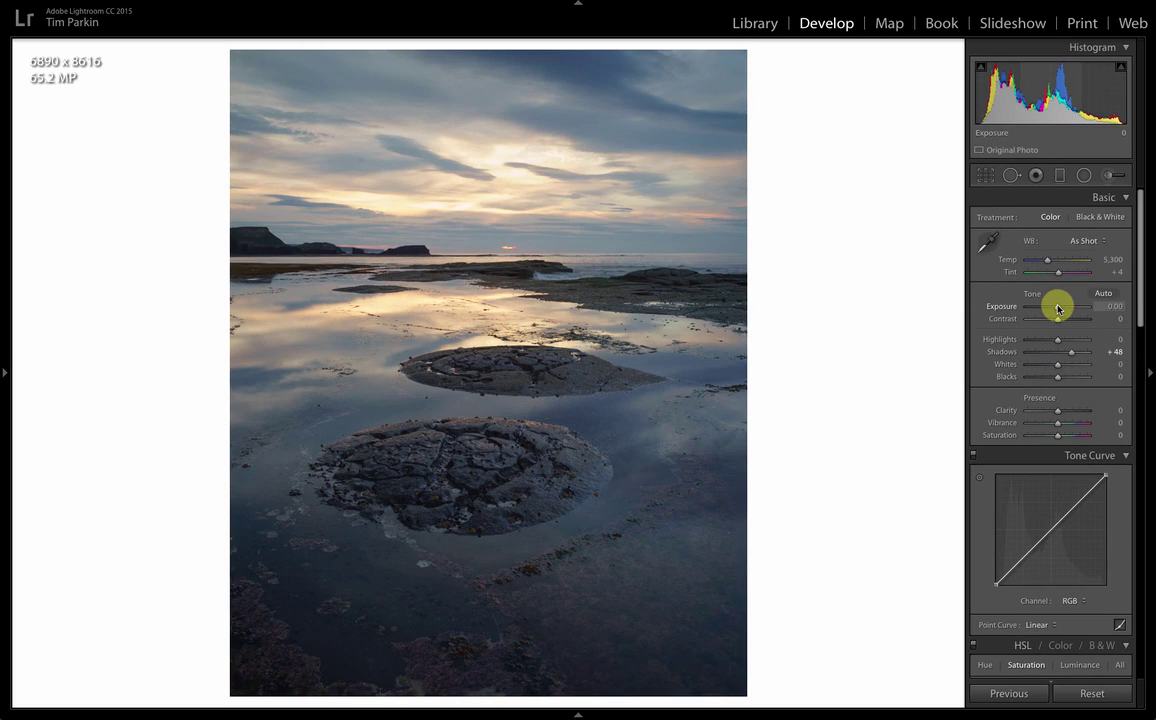